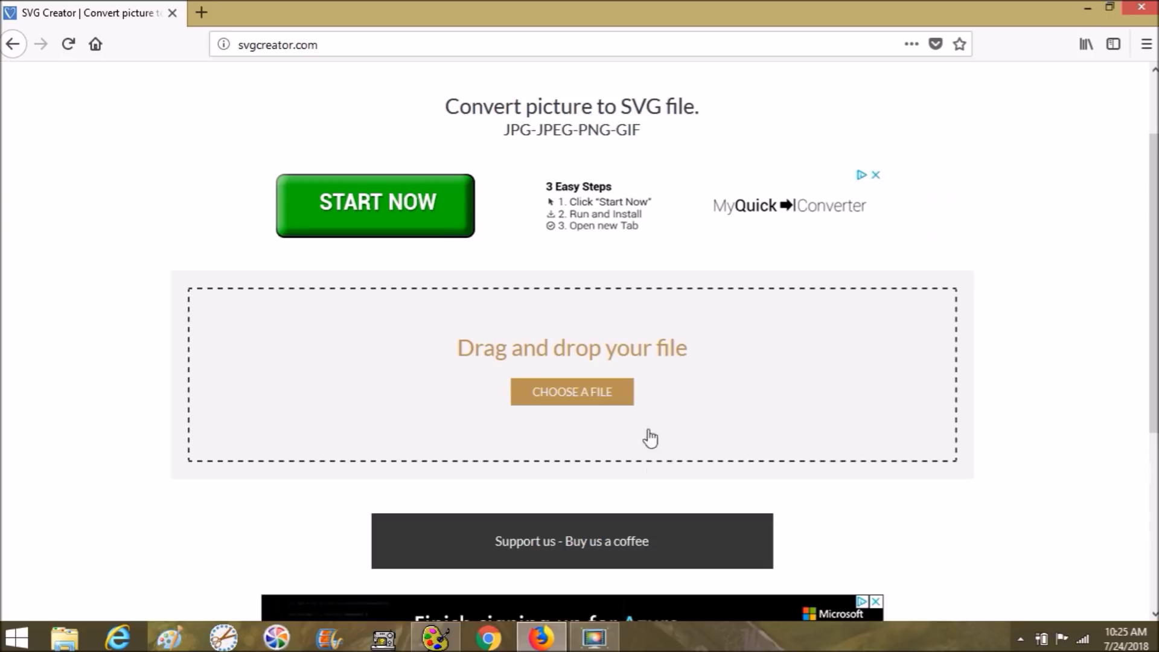
# Step: Upload the police-shield-md PNG from the Desktop to the picture-to-SVG converter at svgcreator.com
pyautogui.click(316, 45)
pyautogui.click(337, 44)
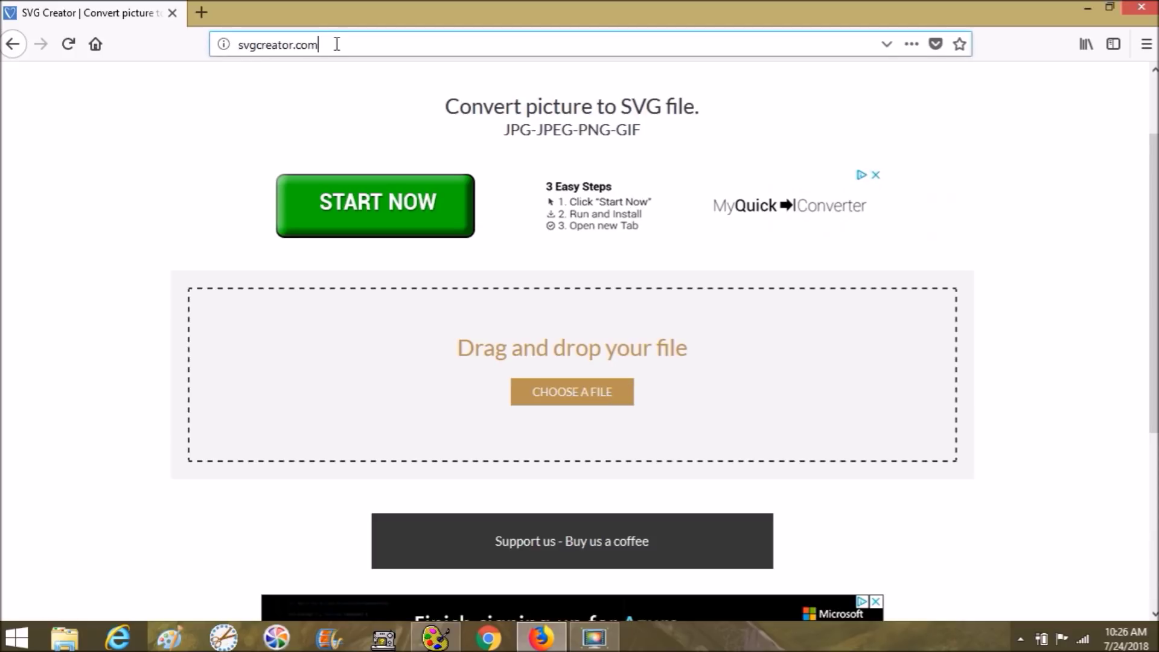
pyautogui.click(604, 391)
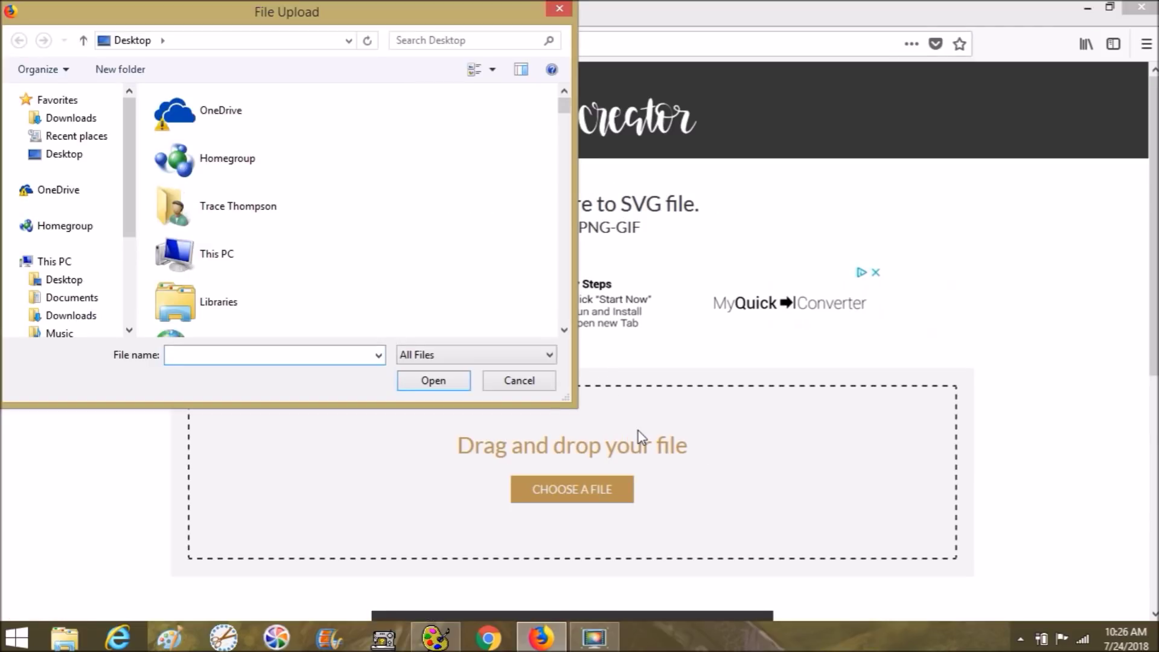
pyautogui.moveTo(566, 124); pyautogui.dragTo(563, 183)
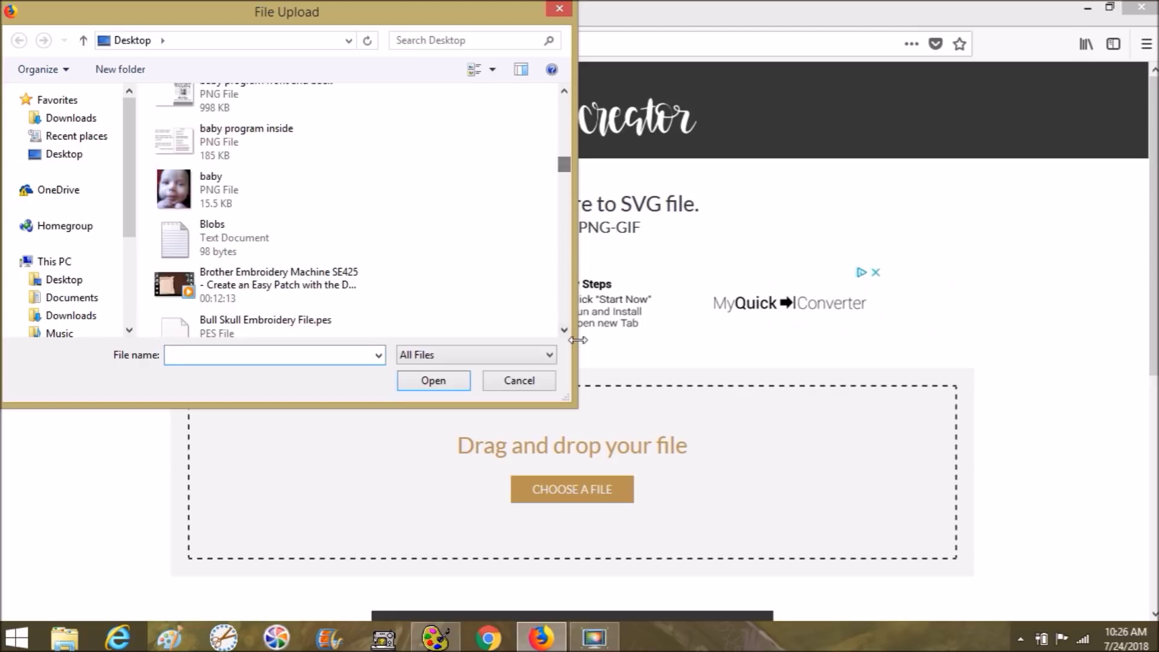
pyautogui.click(564, 330)
pyautogui.click(564, 330)
pyautogui.click(564, 331)
pyautogui.click(564, 330)
pyautogui.click(564, 330)
pyautogui.click(564, 330)
pyautogui.click(564, 330)
pyautogui.click(563, 331)
pyautogui.click(564, 330)
pyautogui.click(564, 330)
pyautogui.click(564, 330)
pyautogui.click(564, 330)
pyautogui.click(564, 331)
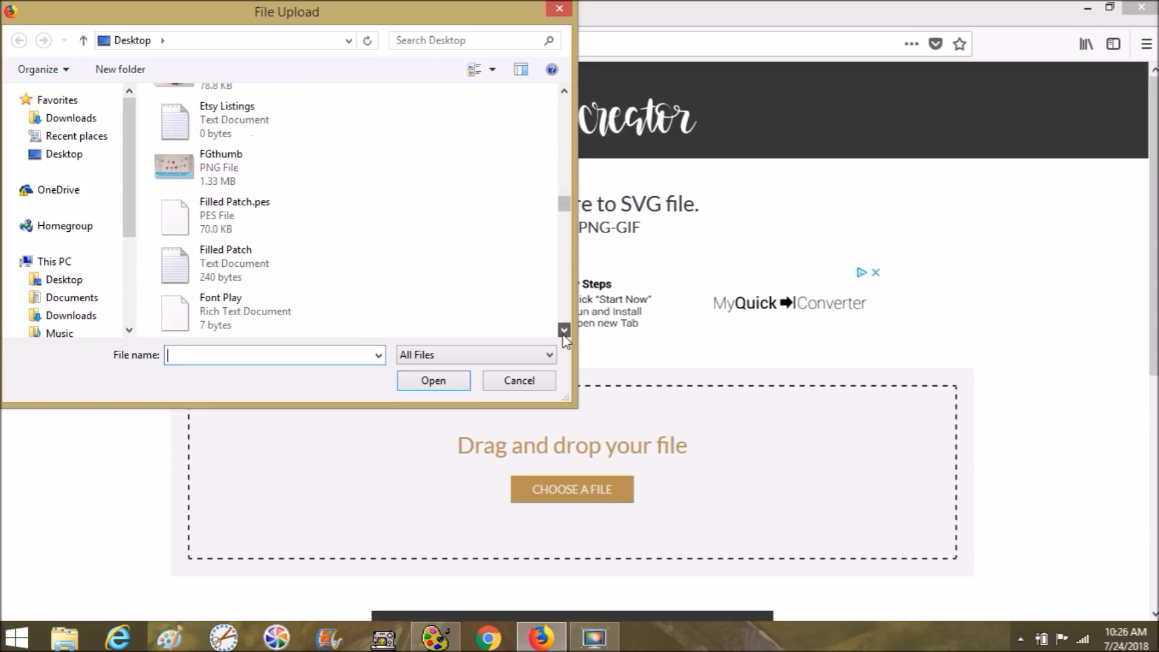
pyautogui.click(564, 335)
pyautogui.click(563, 334)
pyautogui.click(563, 334)
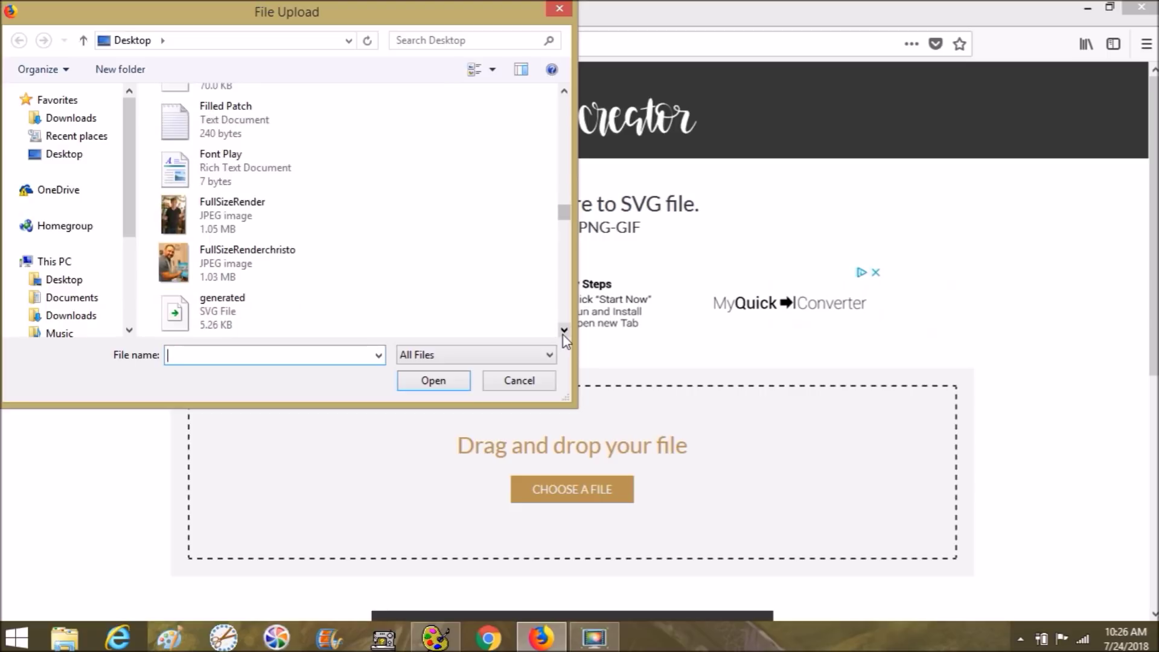
pyautogui.click(563, 334)
pyautogui.click(563, 334)
pyautogui.click(563, 334)
pyautogui.click(563, 334)
pyautogui.click(563, 334)
pyautogui.click(563, 334)
pyautogui.click(564, 333)
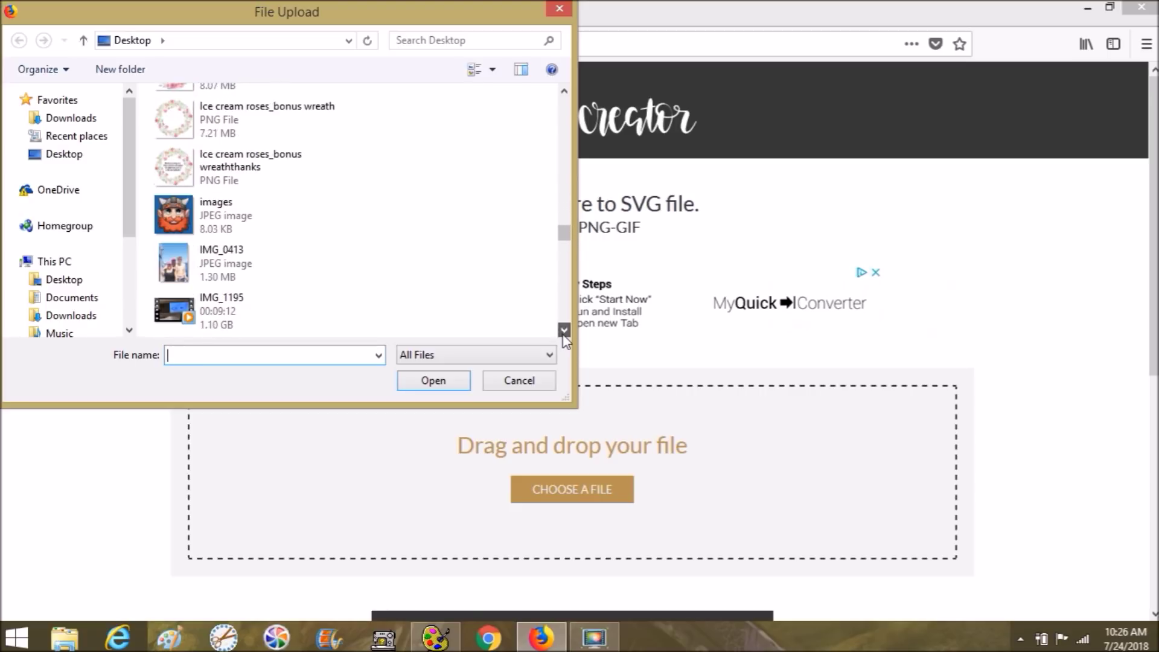
pyautogui.click(563, 333)
pyautogui.click(564, 332)
pyautogui.click(563, 332)
pyautogui.click(564, 330)
pyautogui.click(564, 331)
pyautogui.click(563, 331)
pyautogui.click(564, 331)
pyautogui.click(563, 331)
pyautogui.click(563, 331)
pyautogui.click(564, 331)
pyautogui.click(563, 331)
pyautogui.click(564, 331)
pyautogui.click(563, 331)
pyautogui.click(563, 331)
pyautogui.click(563, 330)
pyautogui.moveTo(563, 282); pyautogui.dragTo(564, 302)
pyautogui.click(245, 266)
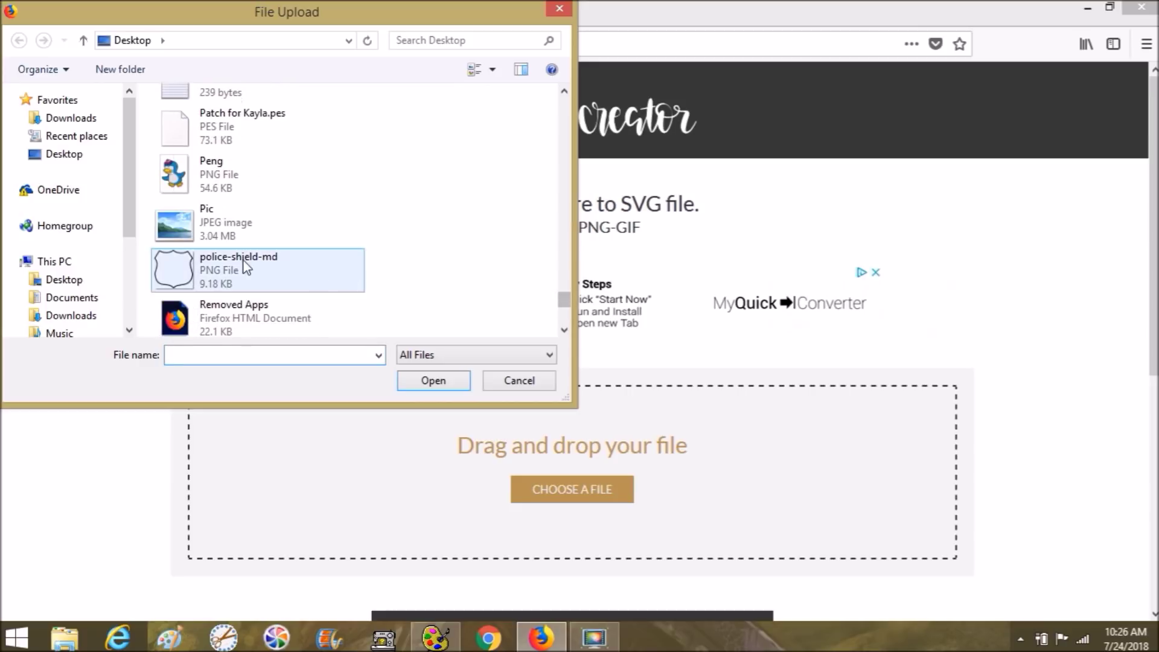
pyautogui.click(244, 266)
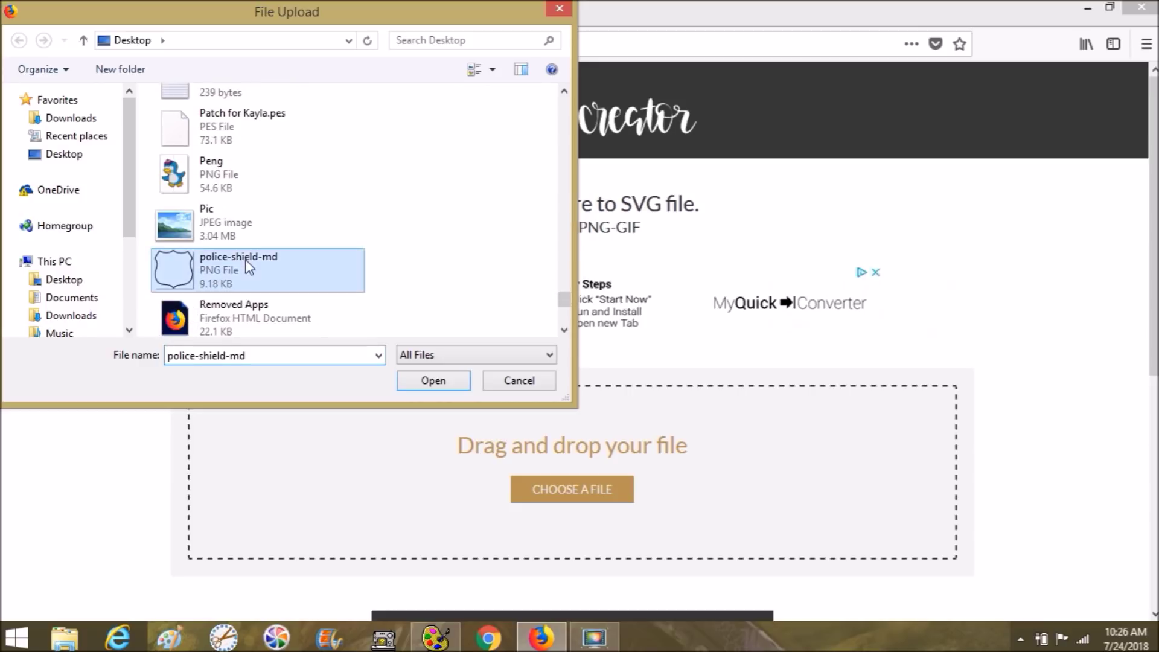
pyautogui.click(434, 381)
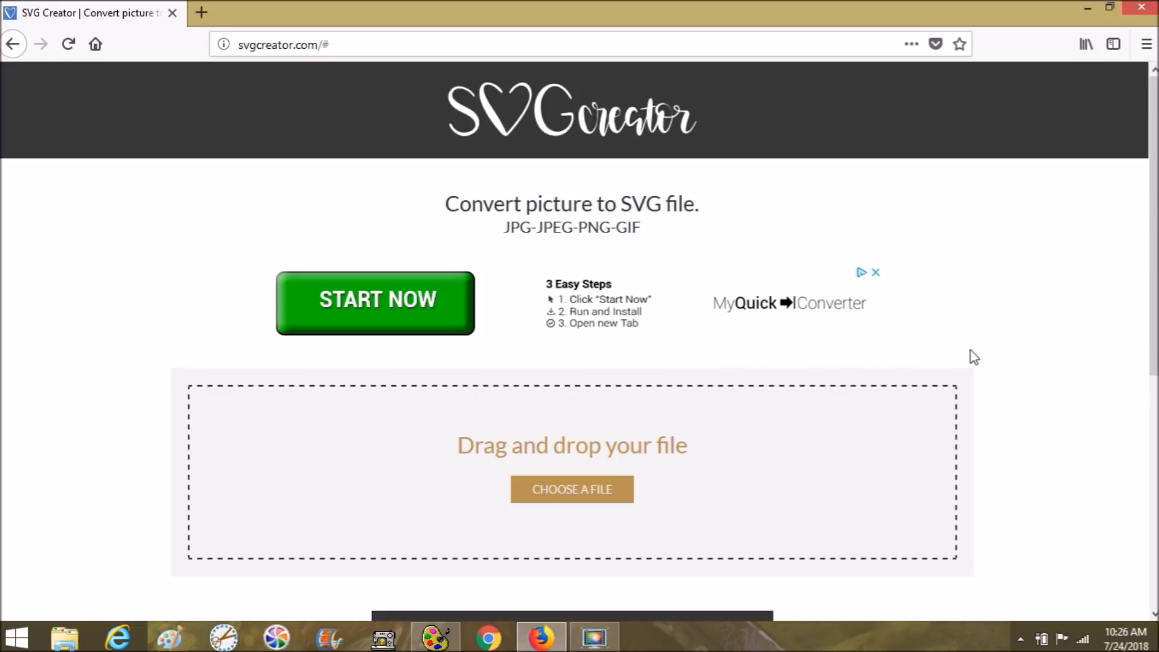
# Step: Convert the uploaded shield picture to SVG and download the result
pyautogui.scroll(-3, 1040, 335)
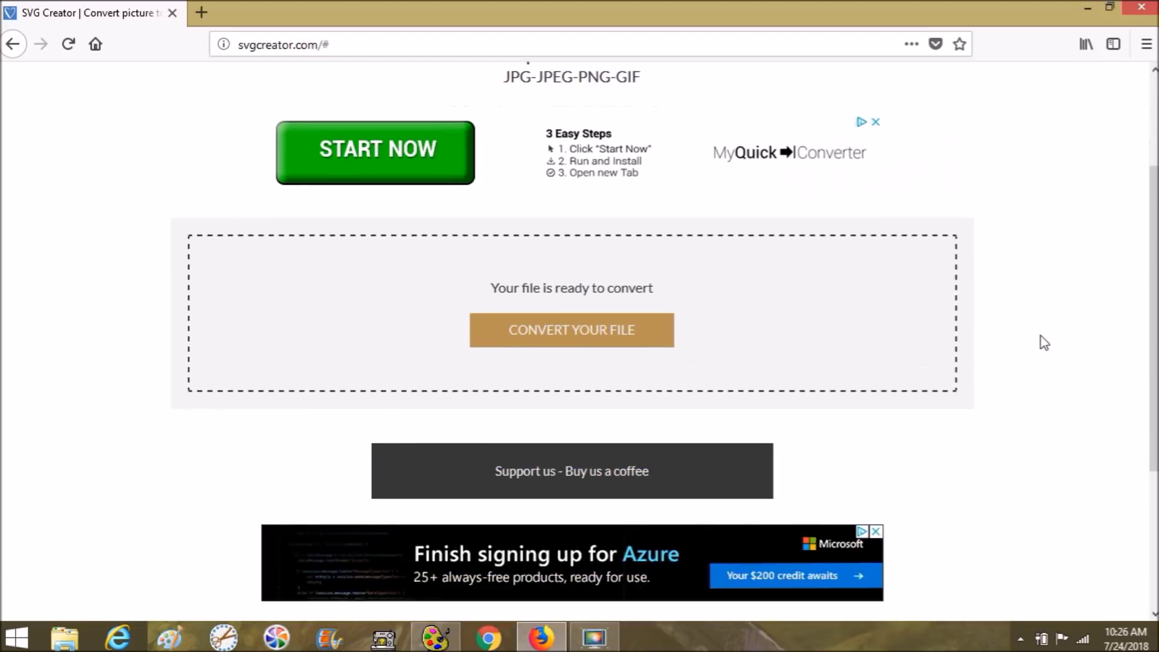
pyautogui.click(564, 289)
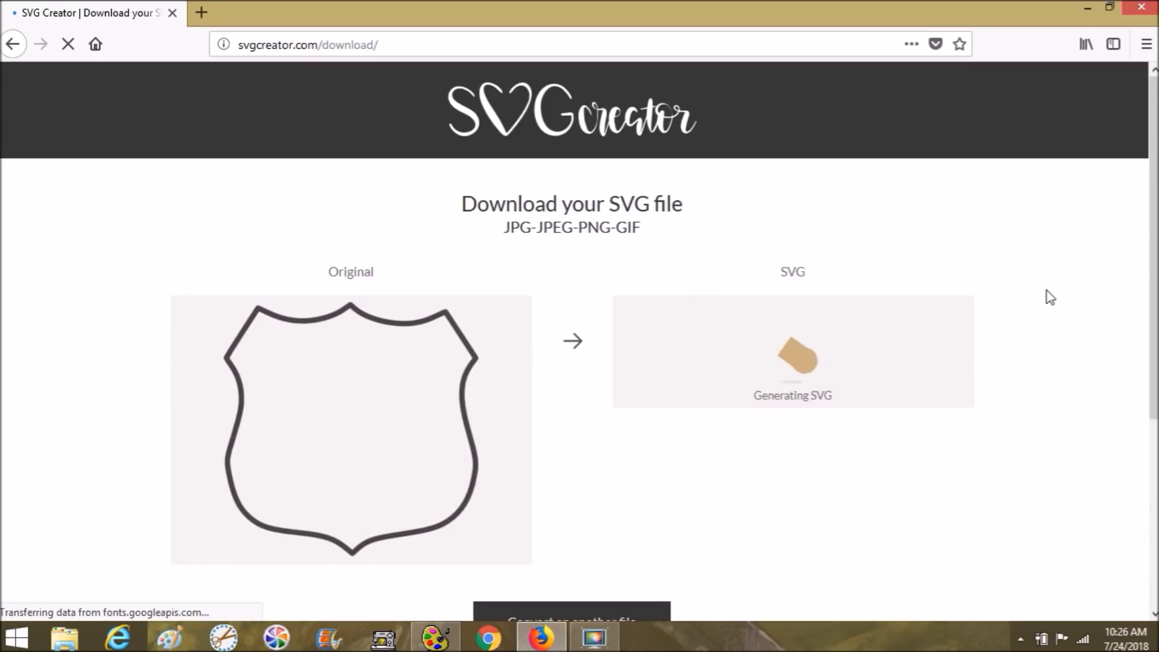
pyautogui.scroll(-3, 1047, 291)
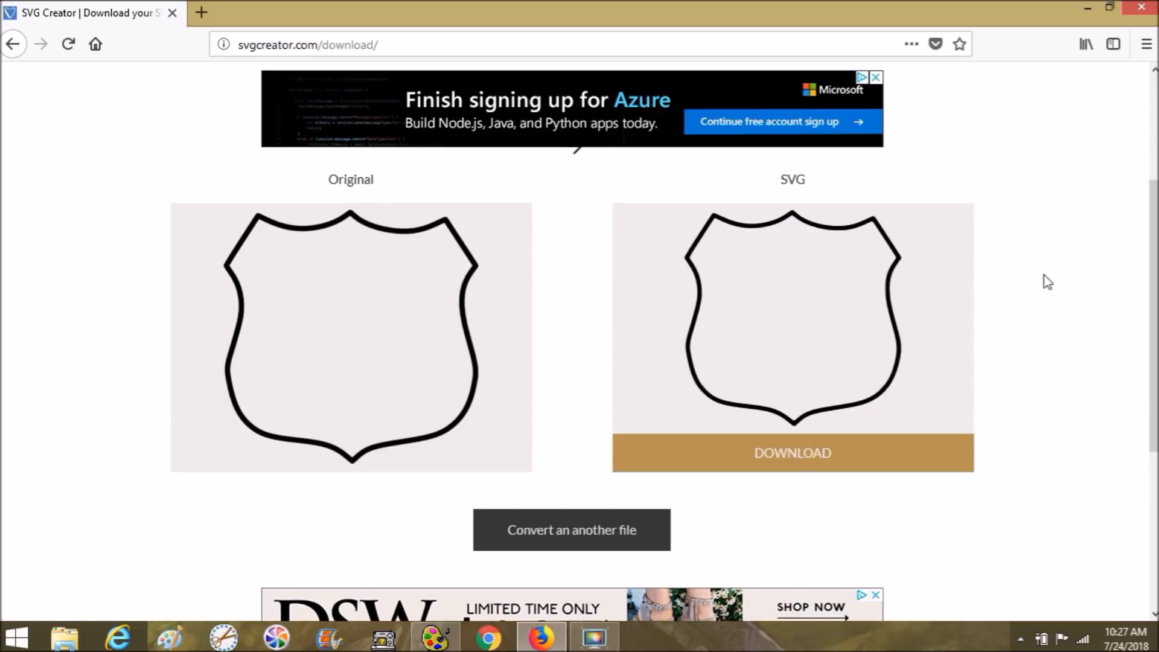
pyautogui.click(763, 457)
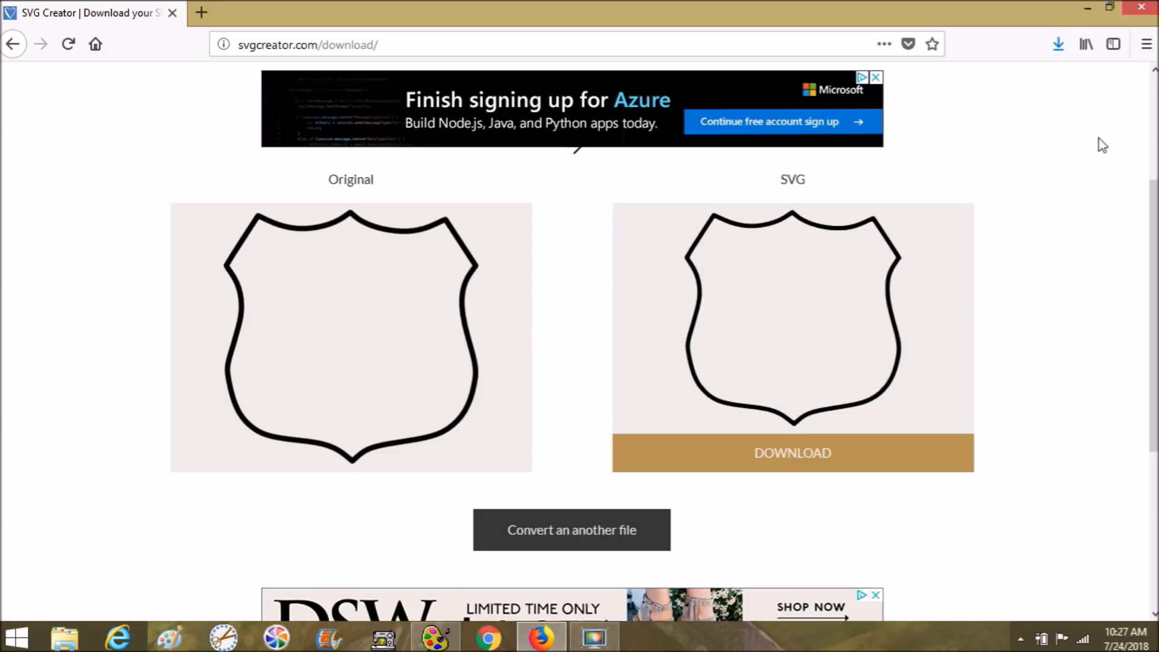
# Step: Open the folder containing the downloaded generated.svg from the browser's download list
pyautogui.click(1064, 52)
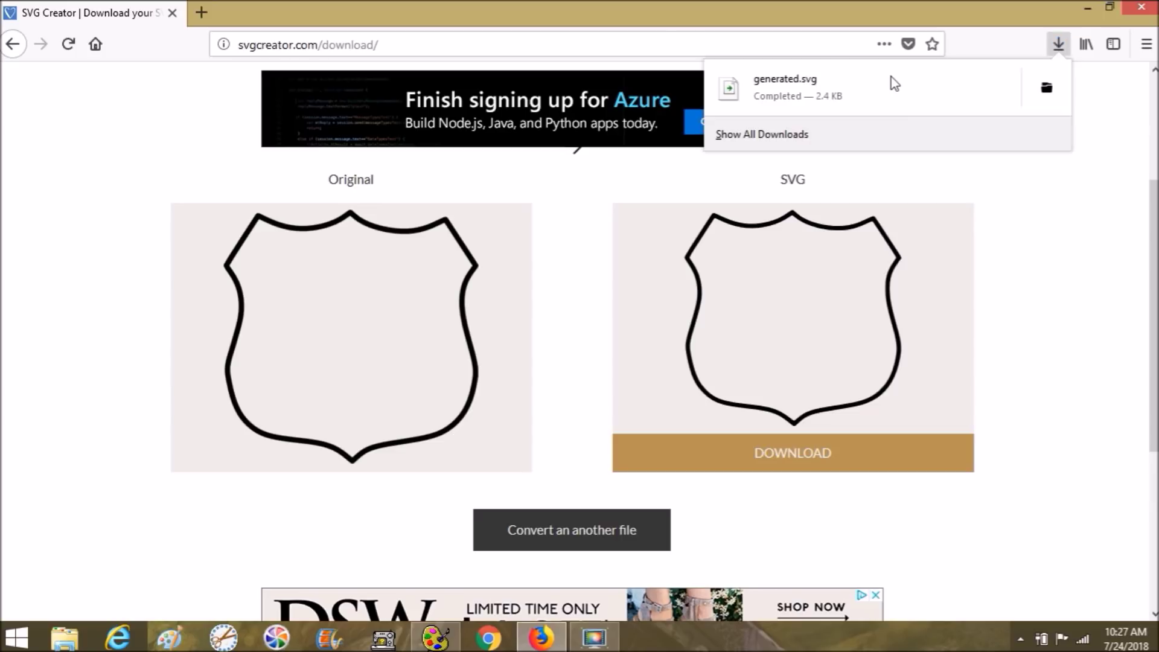
pyautogui.click(1052, 92)
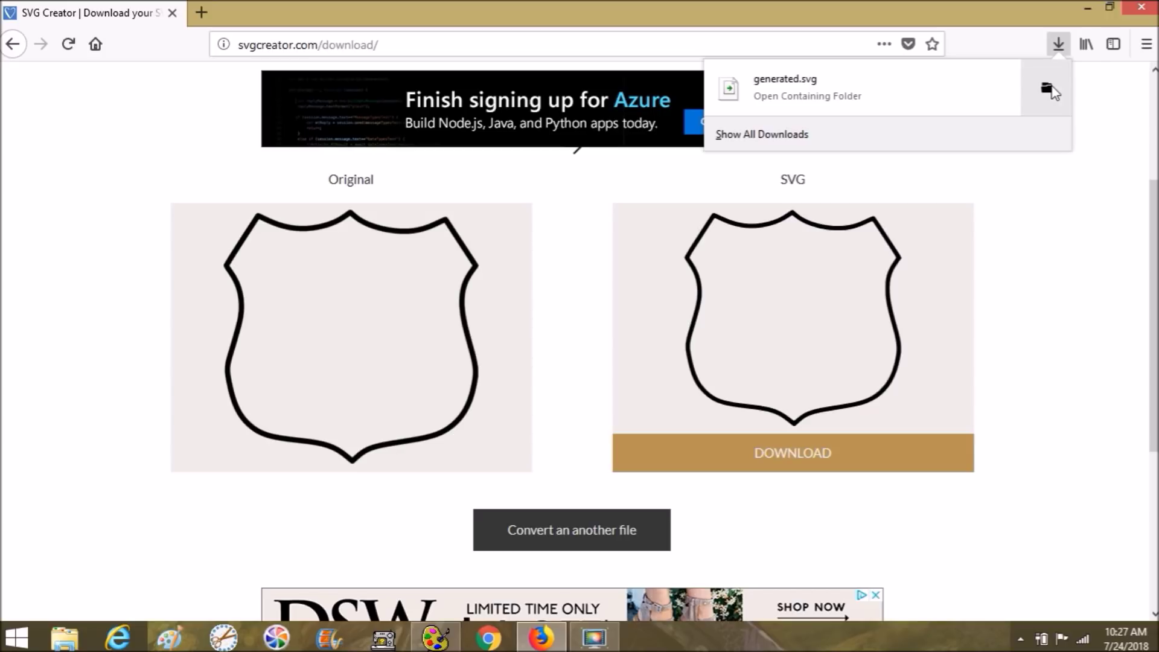
pyautogui.click(967, 91)
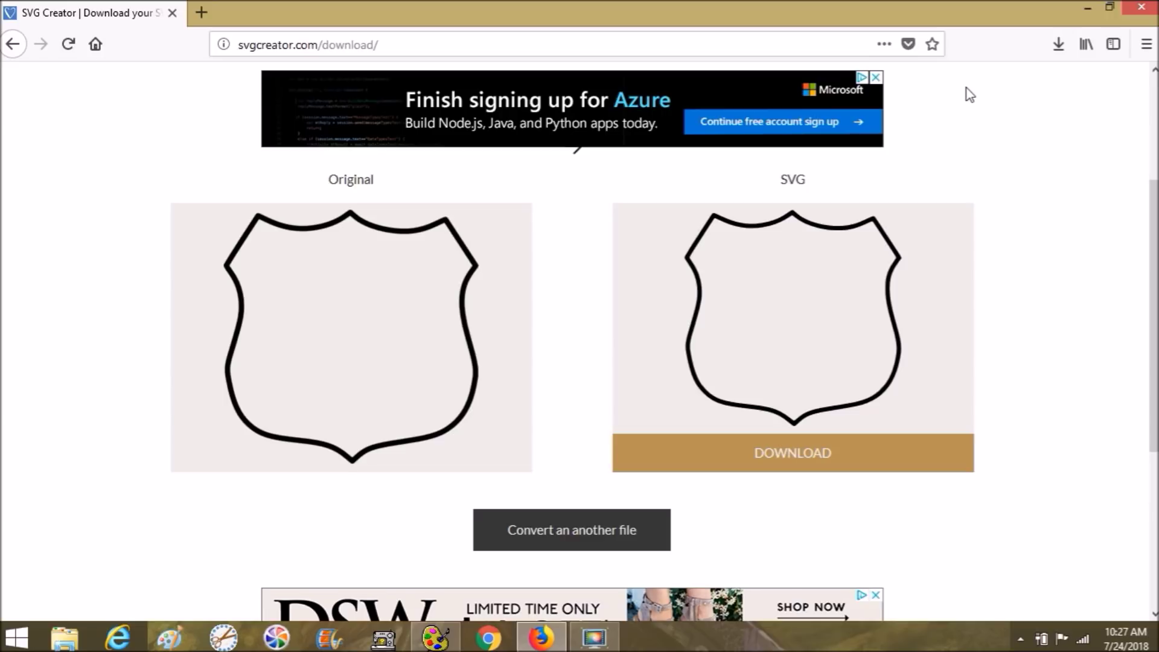
pyautogui.click(1064, 51)
pyautogui.click(1049, 92)
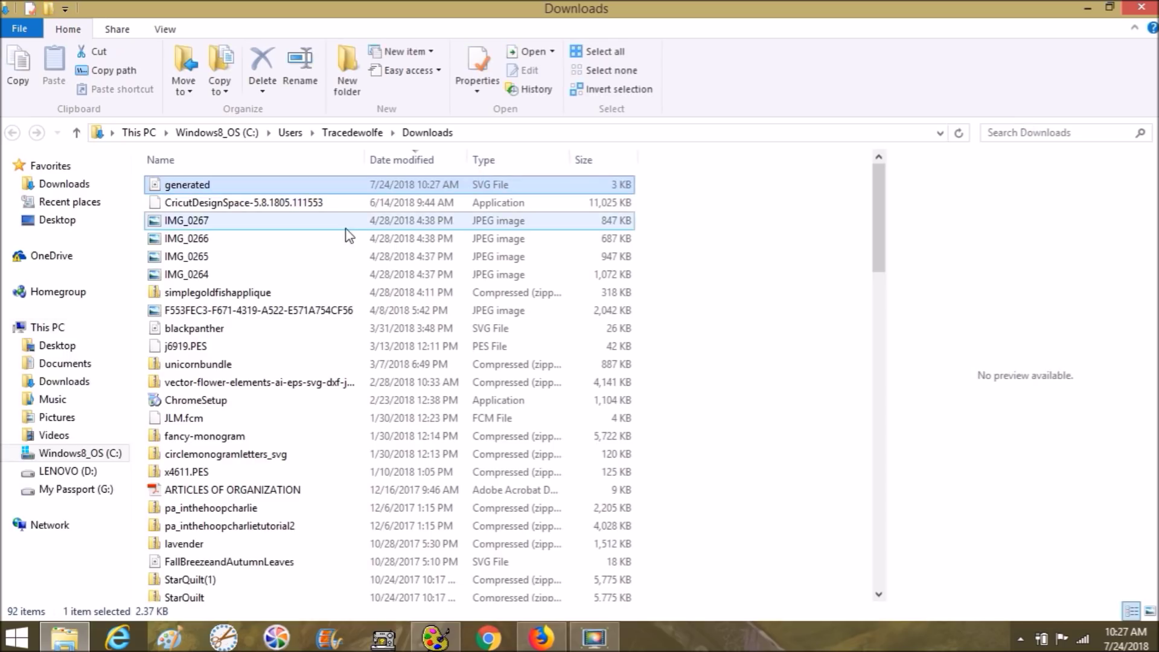
pyautogui.doubleClick(173, 191)
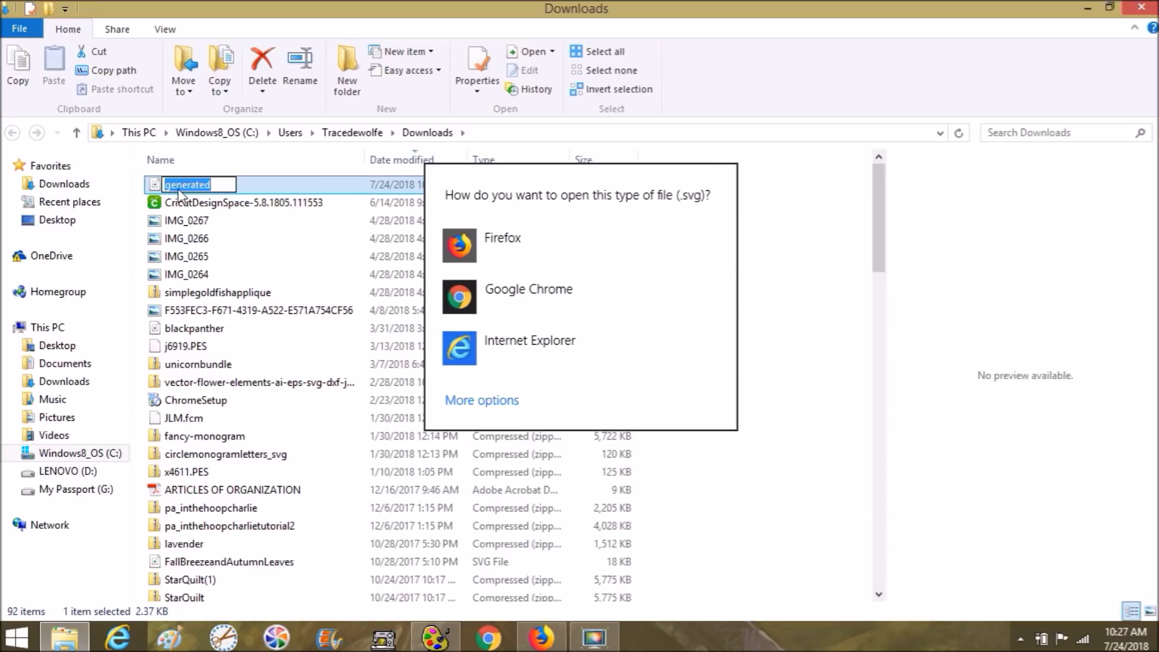
pyautogui.click(275, 183)
pyautogui.click(159, 192)
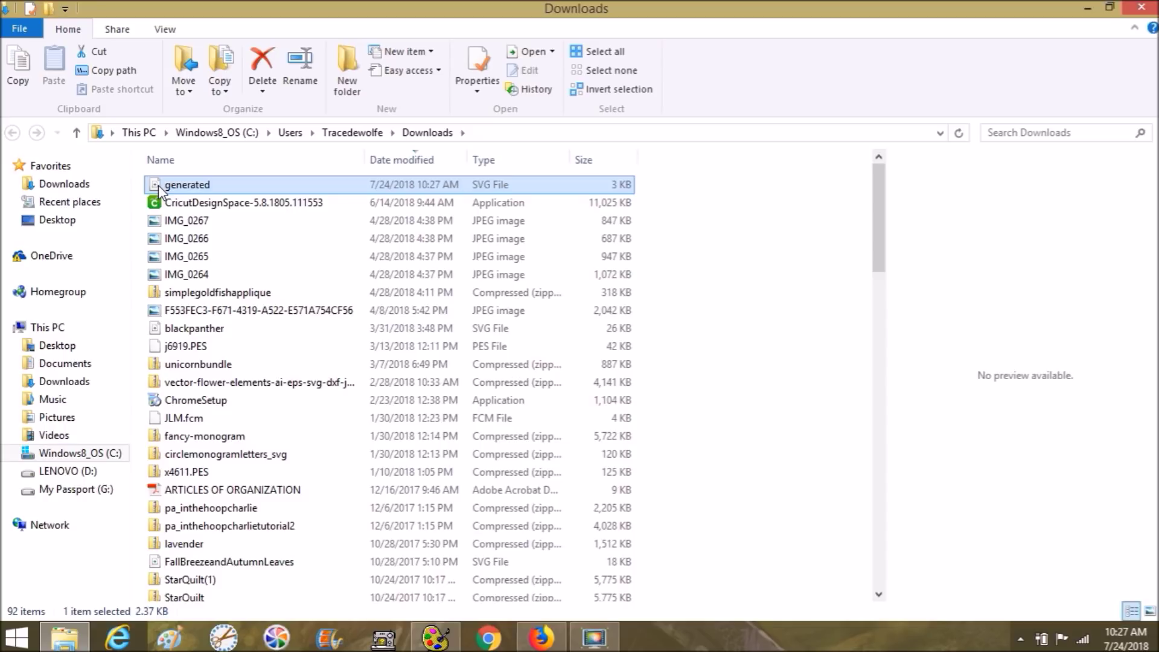
# Step: Move the generated SVG from Downloads to the Desktop, replacing the existing file, and close the folder window and browser
pyautogui.moveTo(158, 184); pyautogui.dragTo(78, 360)
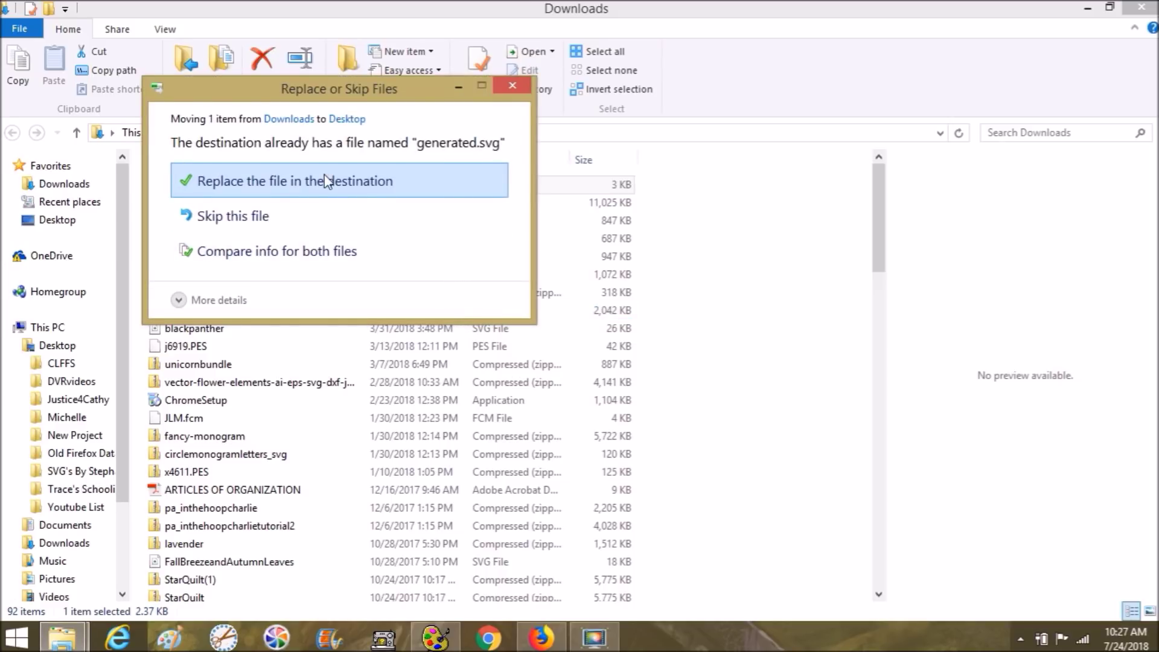
pyautogui.click(324, 181)
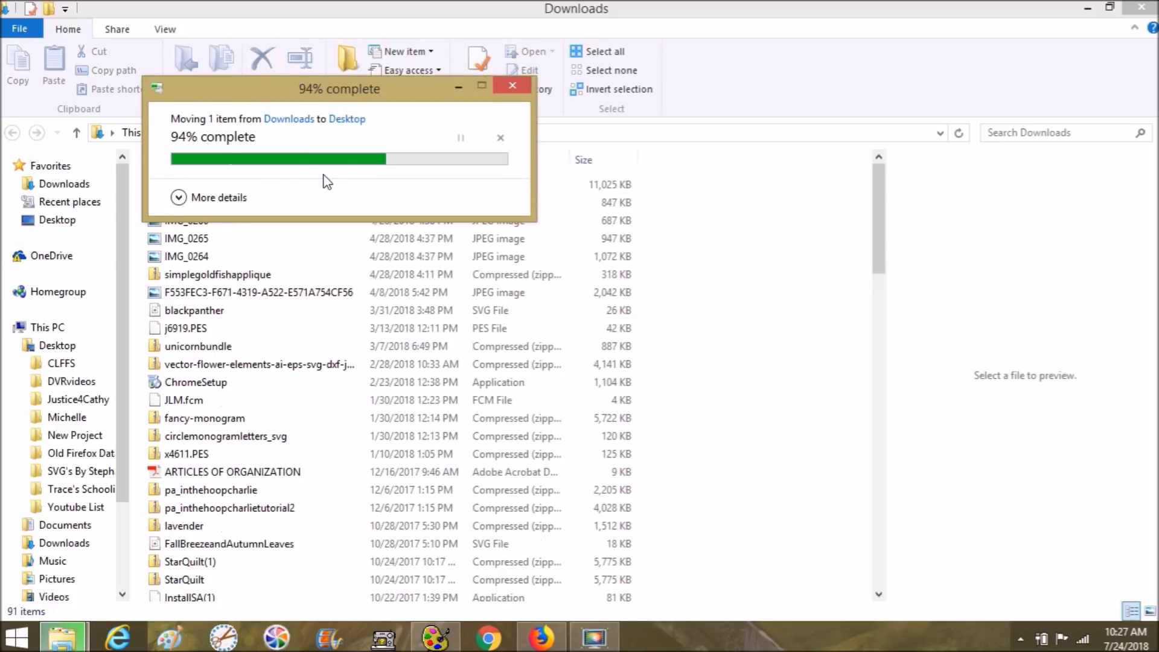
pyautogui.click(1141, 7)
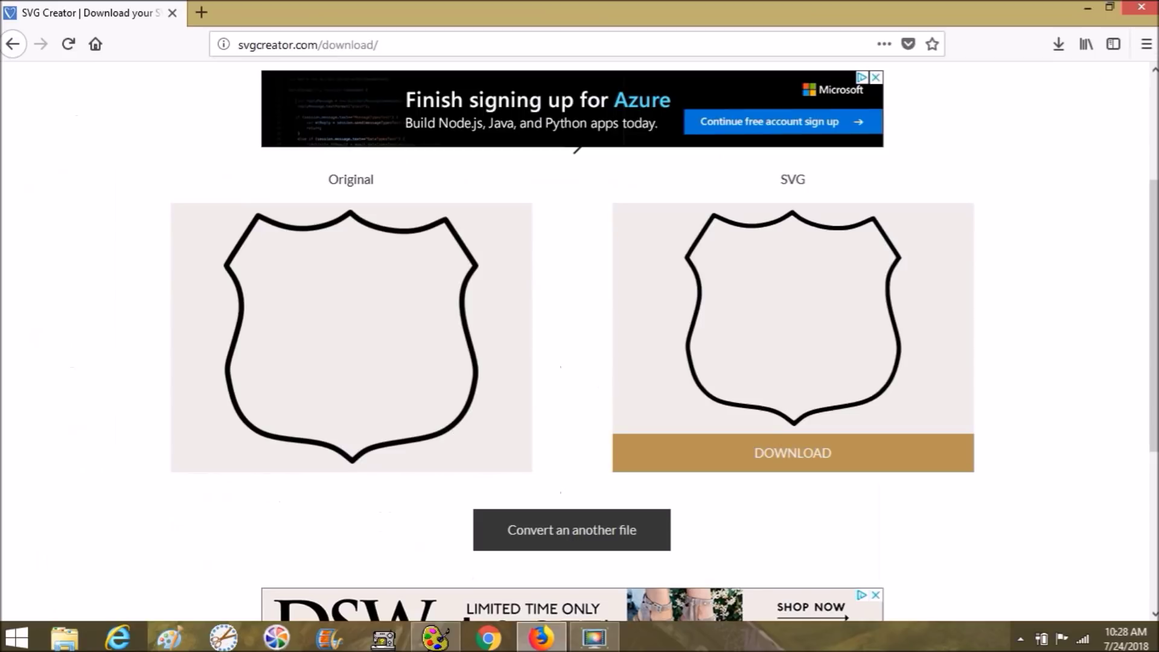
pyautogui.click(1143, 8)
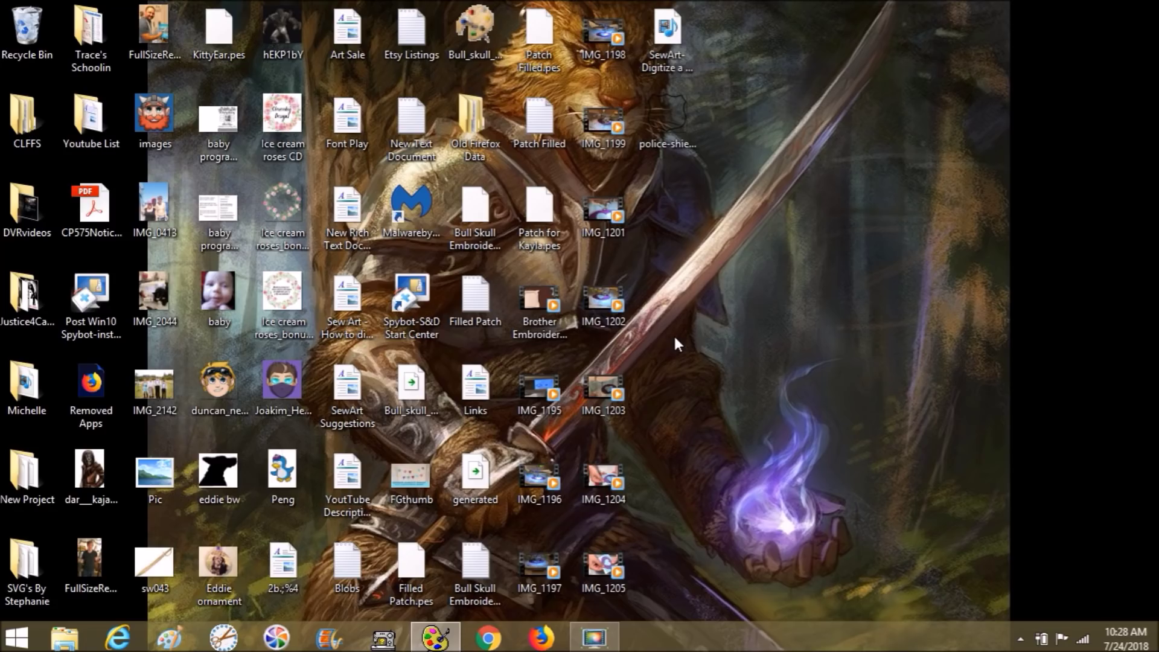
# Step: Switch to SewArt and open the generated SVG file from the Desktop
pyautogui.doubleClick(673, 69)
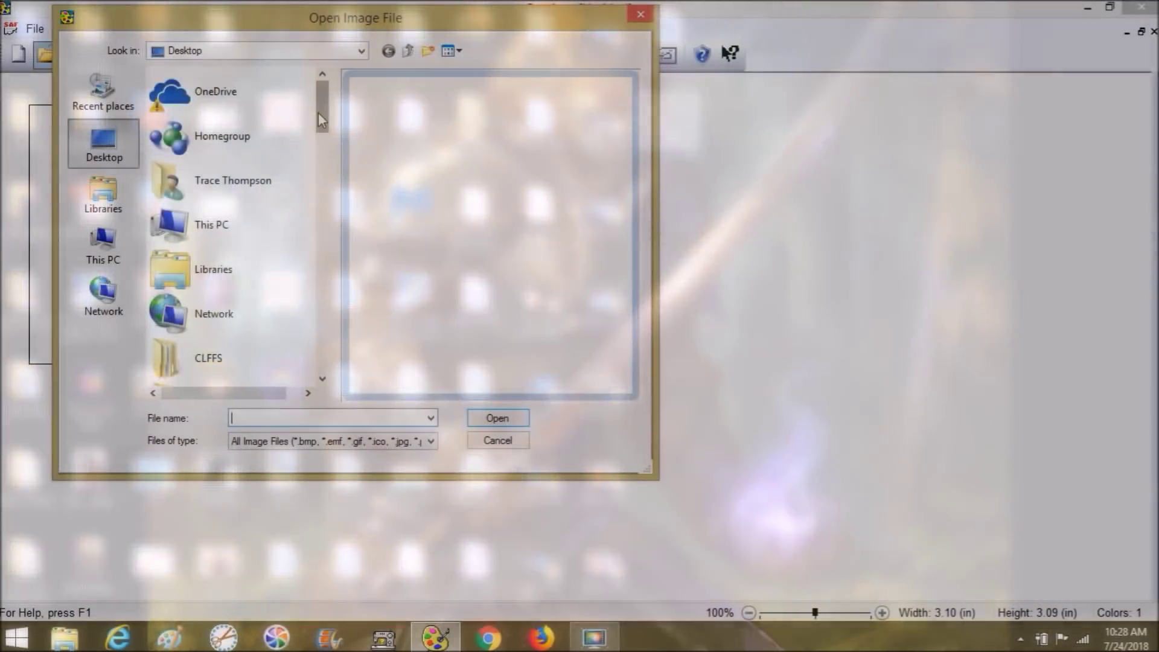
pyautogui.moveTo(317, 113); pyautogui.dragTo(322, 283)
pyautogui.click(220, 265)
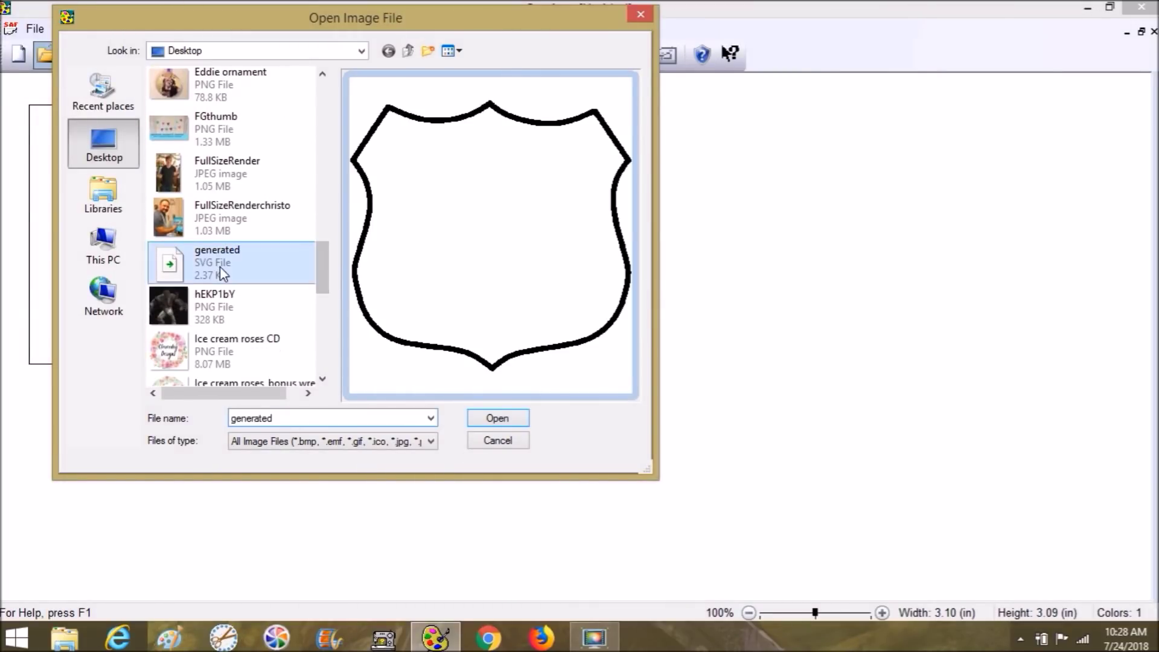
pyautogui.click(499, 417)
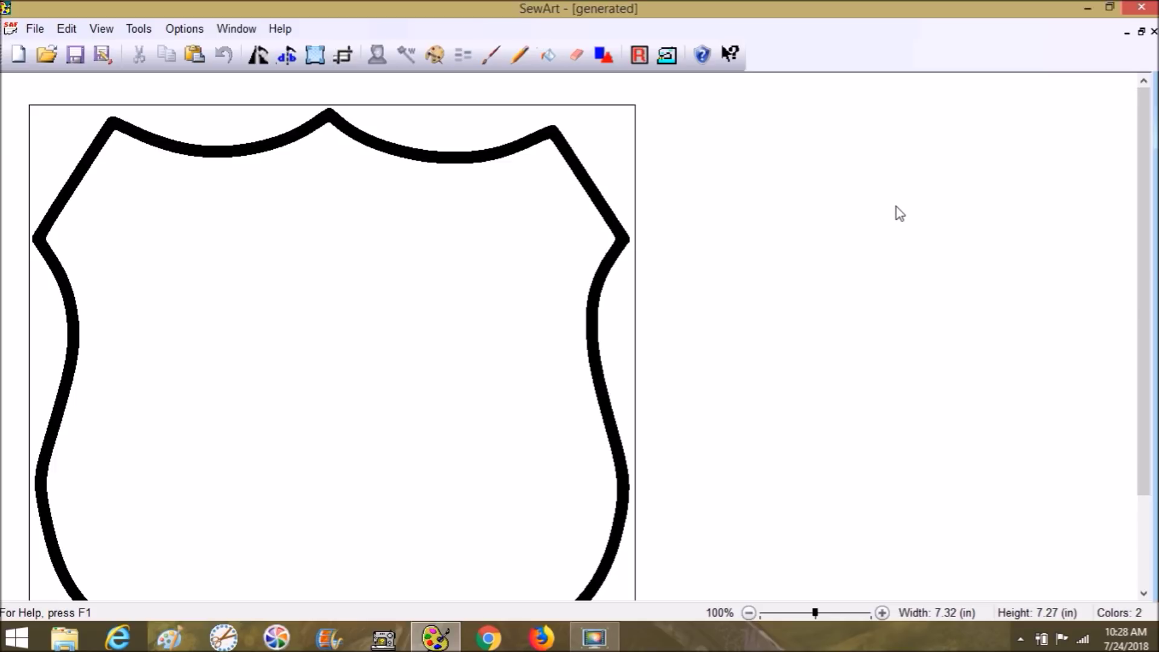
# Step: Resize the shield image to 3.9 in wide with the aspect ratio locked, and reduce it to 2 colors
pyautogui.click(782, 612)
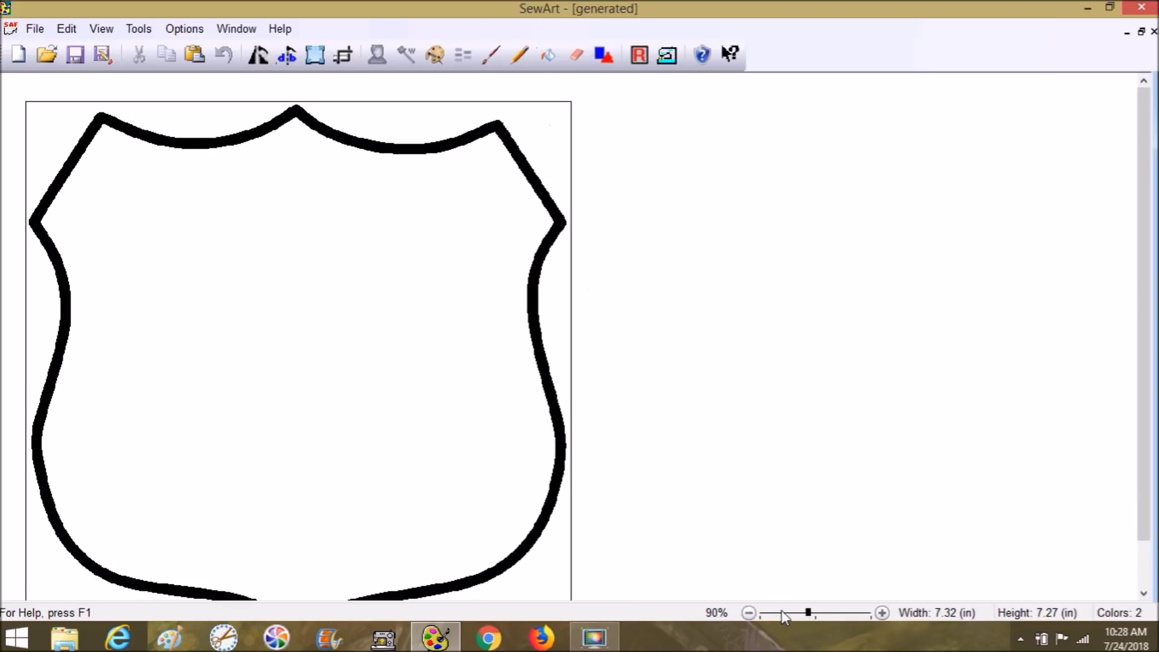
pyautogui.click(782, 613)
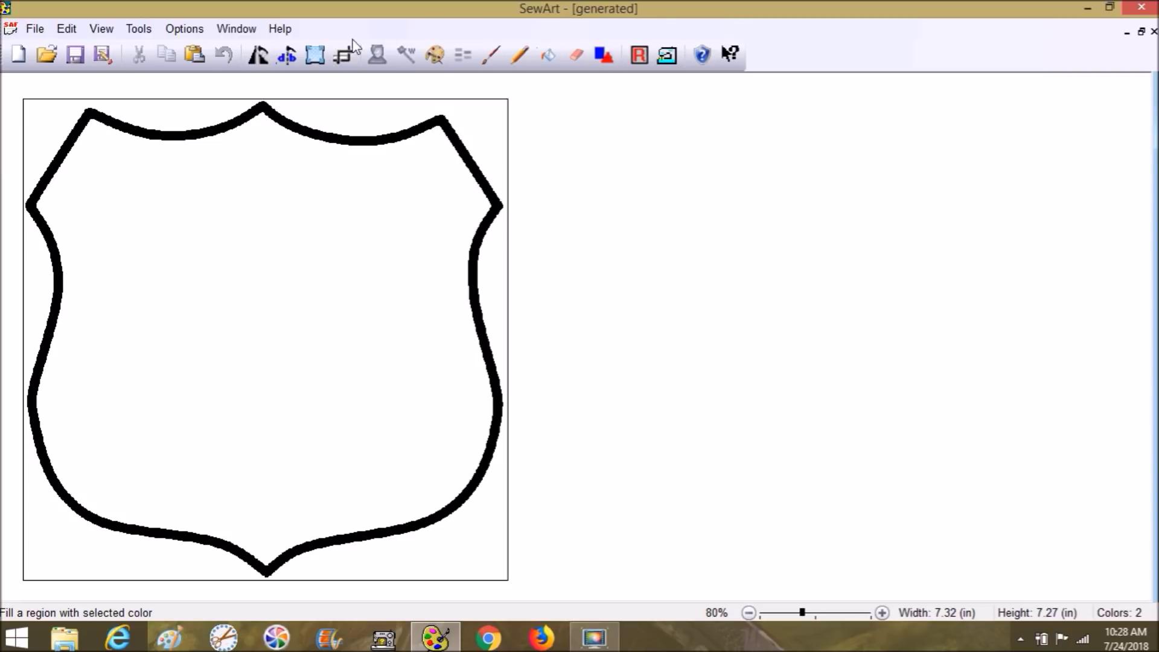
pyautogui.click(322, 57)
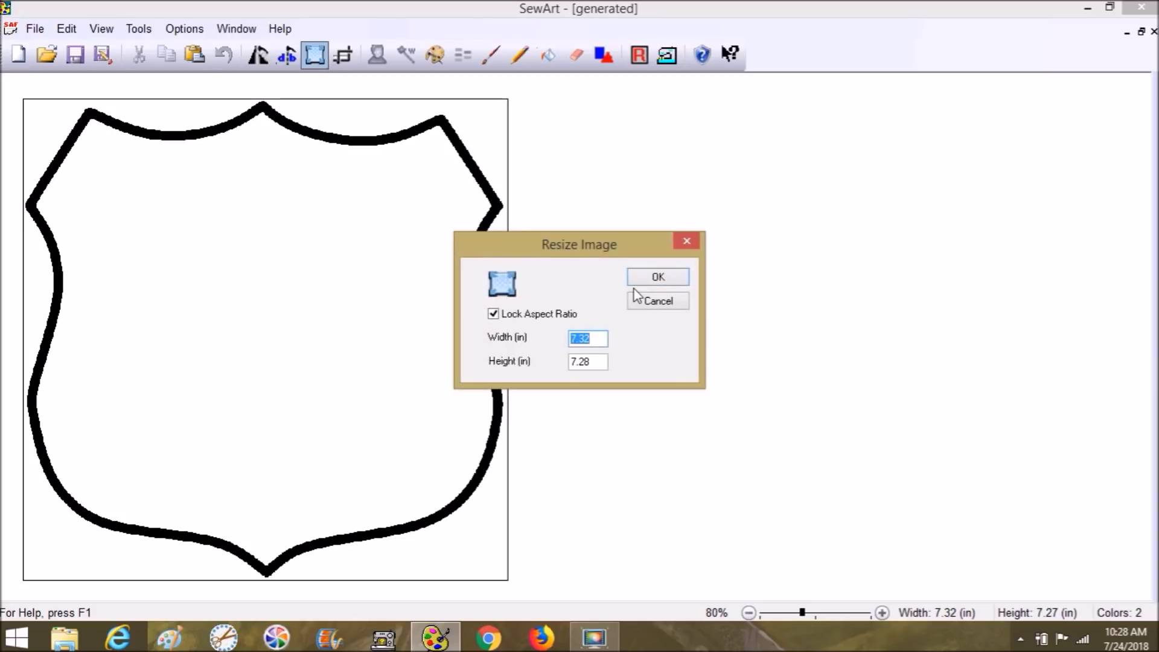
pyautogui.write('3.9')
pyautogui.click(658, 278)
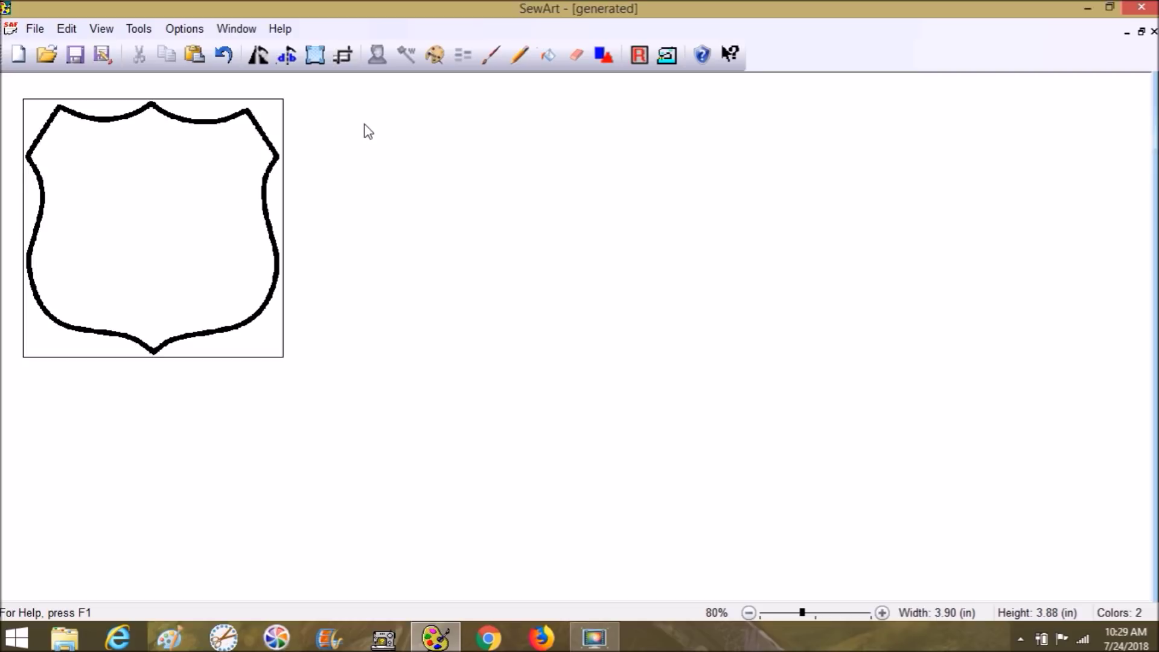
pyautogui.click(433, 54)
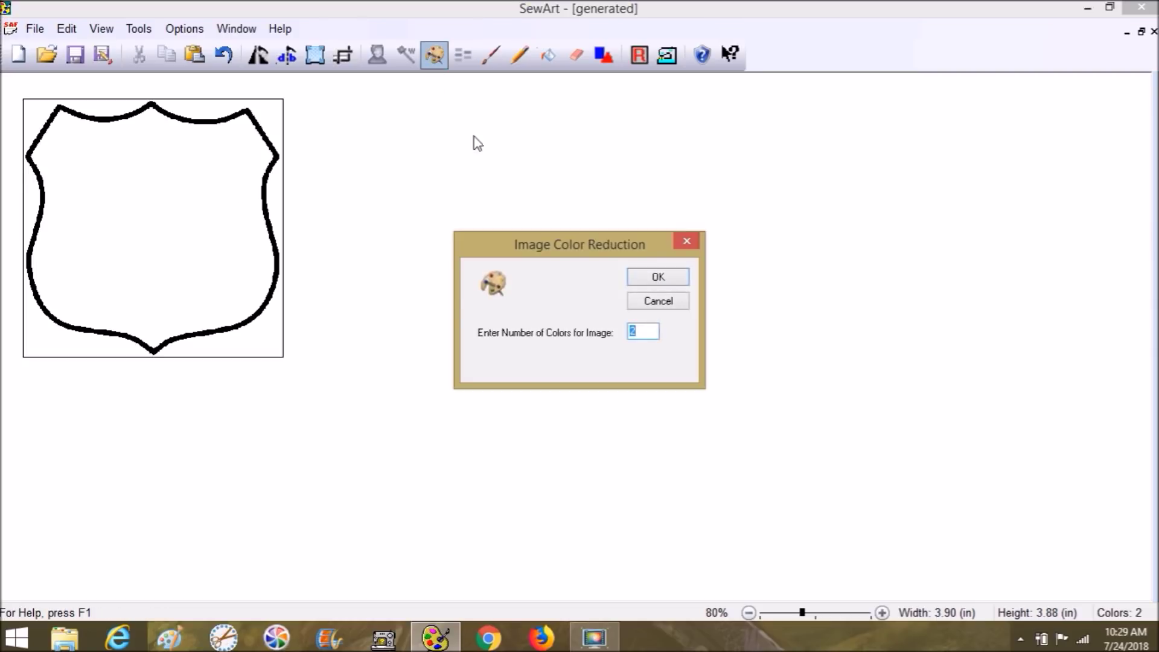
pyautogui.click(659, 279)
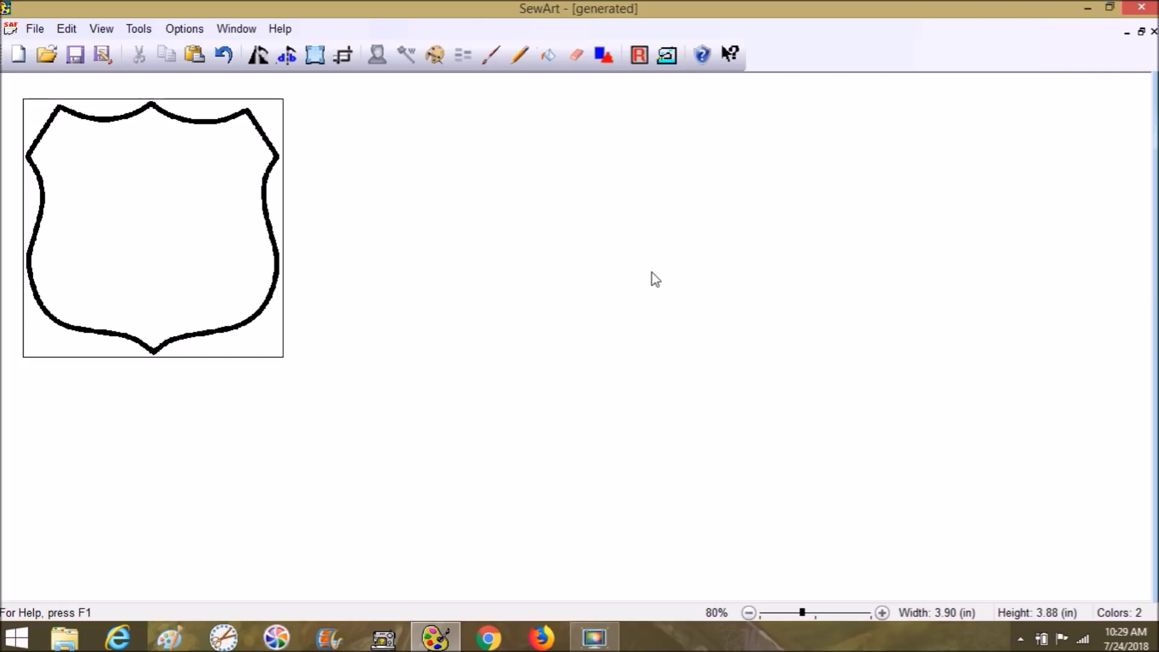
# Step: Convert the black shield outline to Appliqué (CenterLine) stitches with the 5 Satin pattern, height 40 and length 1
pyautogui.click(668, 61)
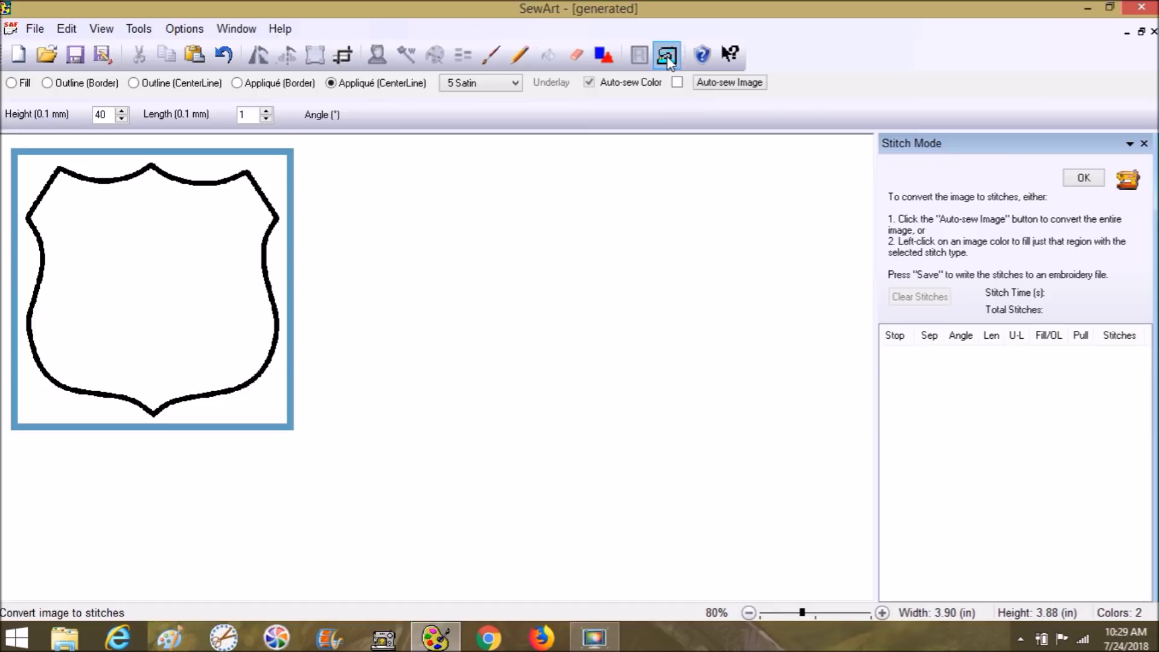
pyautogui.click(332, 83)
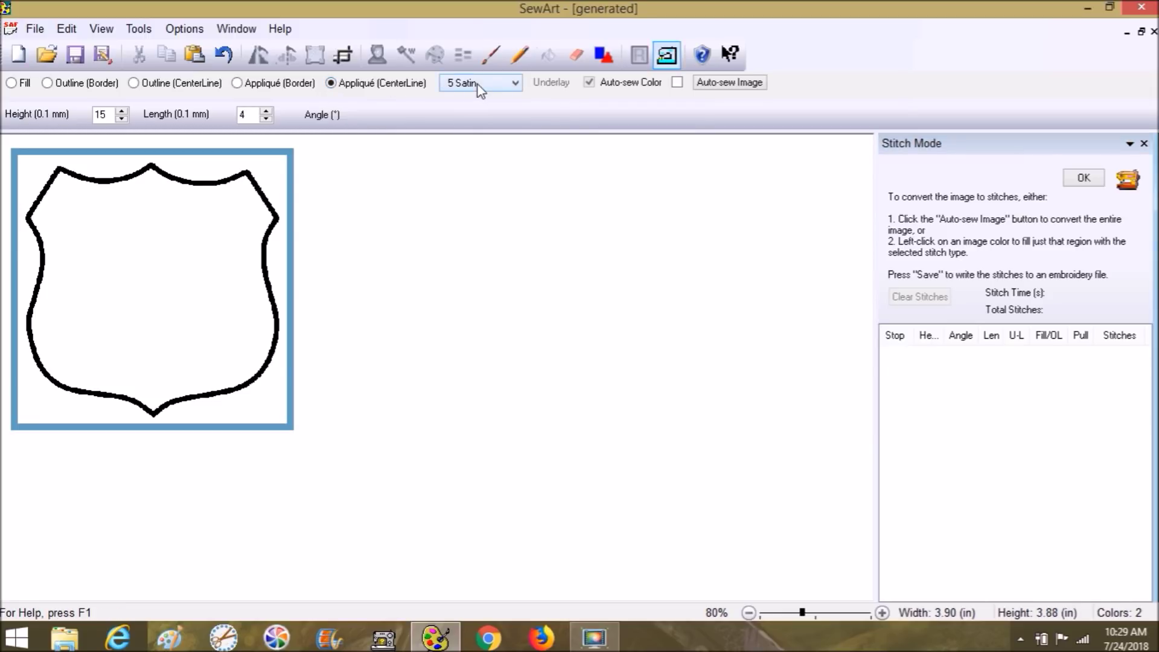
pyautogui.doubleClick(114, 114)
pyautogui.write('40')
pyautogui.doubleClick(242, 115)
pyautogui.write('1')
pyautogui.click(153, 165)
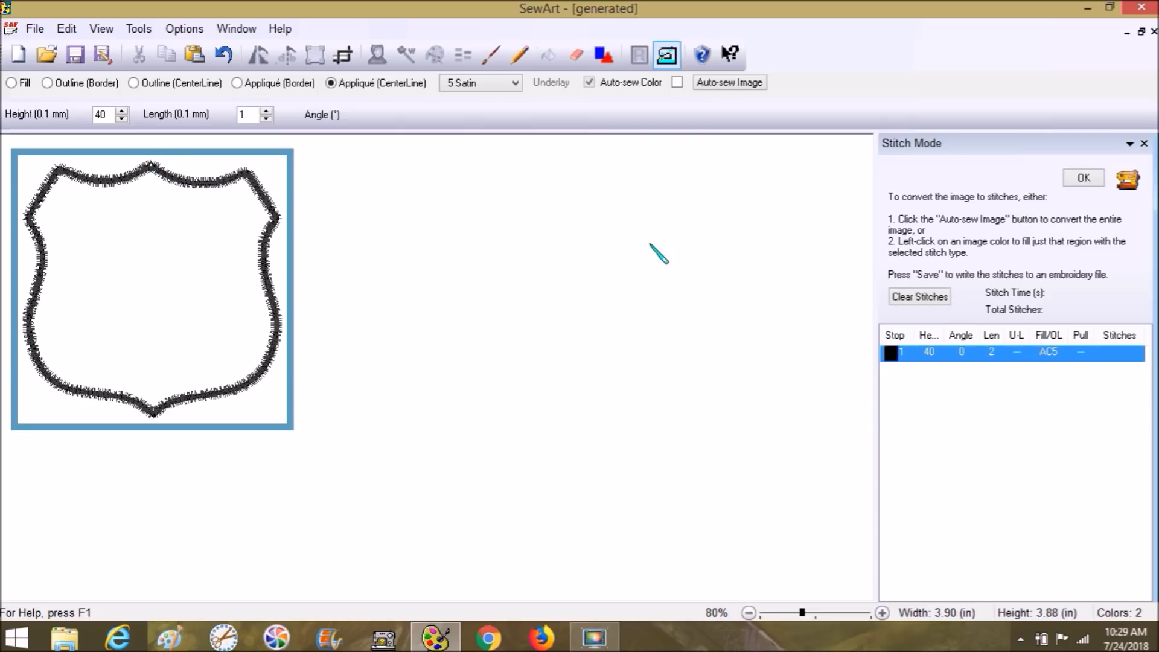
# Step: Clear the current stitches and reapply the Appliqué (CenterLine) 5 Satin stitches to the black shield outline
pyautogui.click(909, 300)
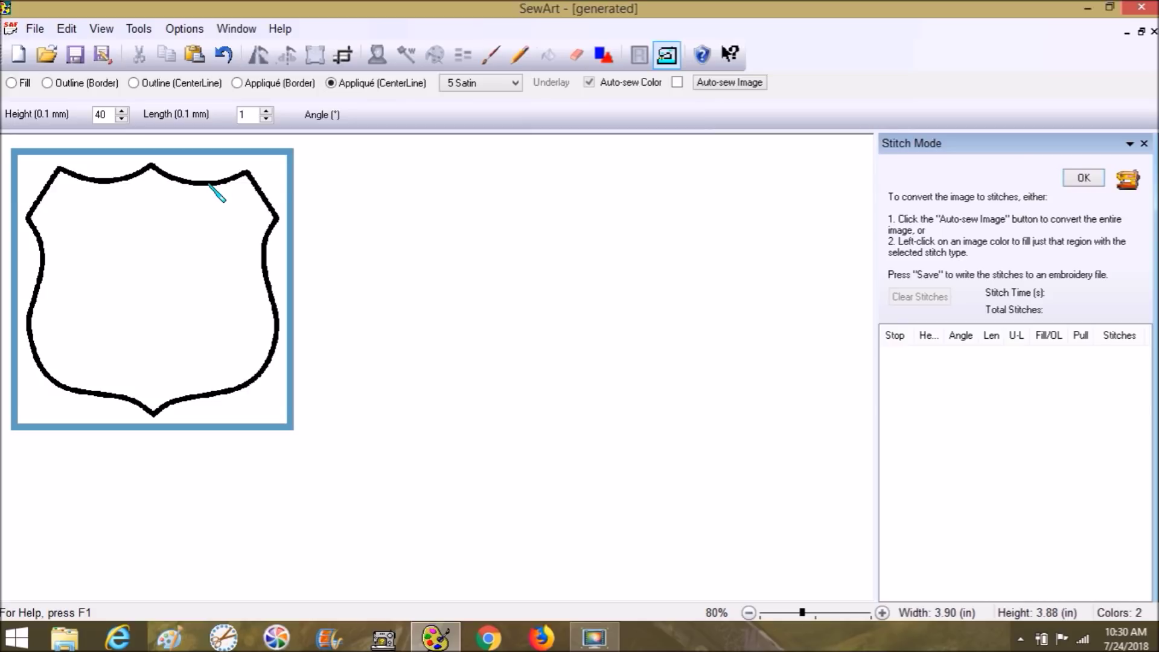
pyautogui.click(209, 183)
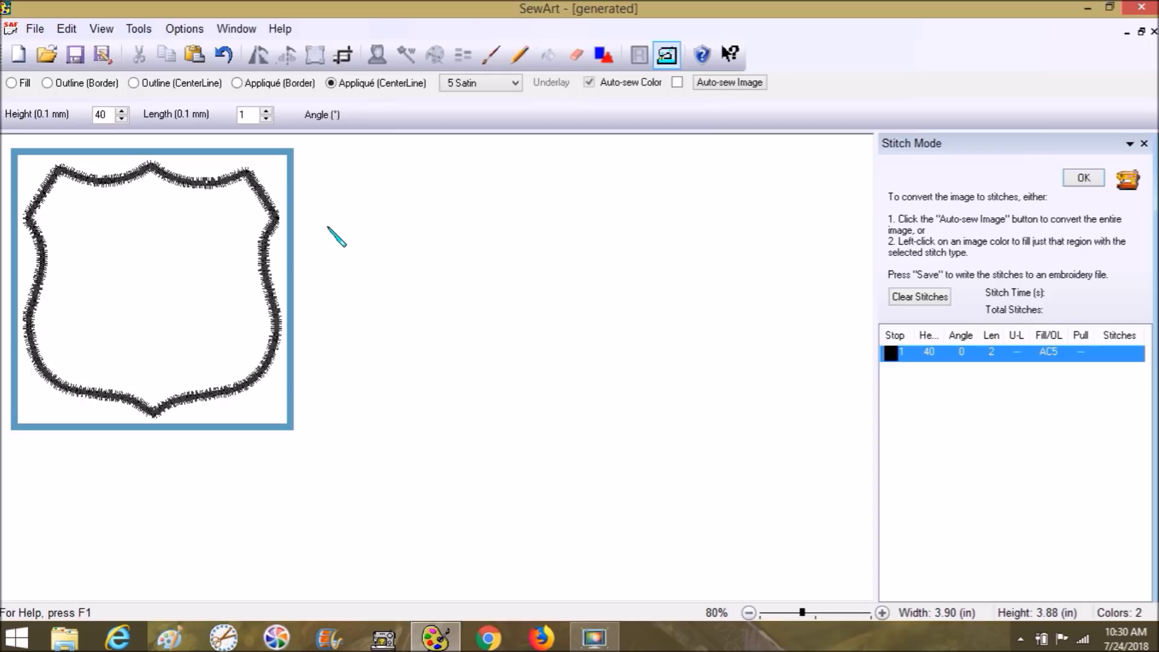
# Step: Save the stitched design to the Desktop as a Brother PES embroidery file named Police Badge Applique
pyautogui.click(36, 31)
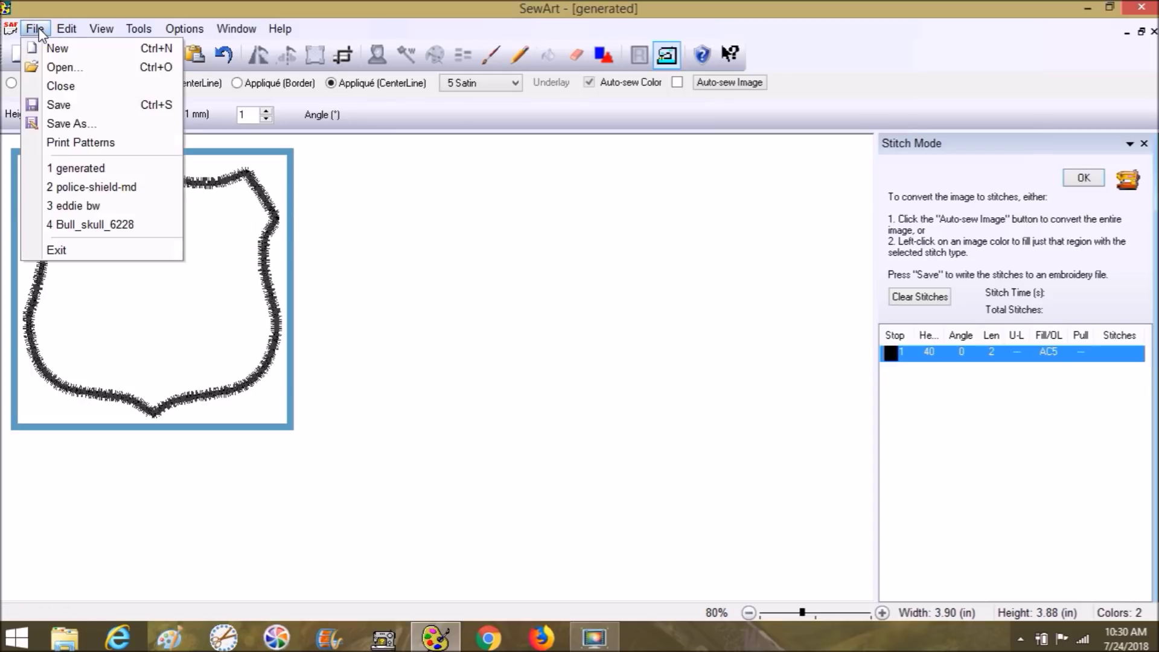
pyautogui.click(70, 124)
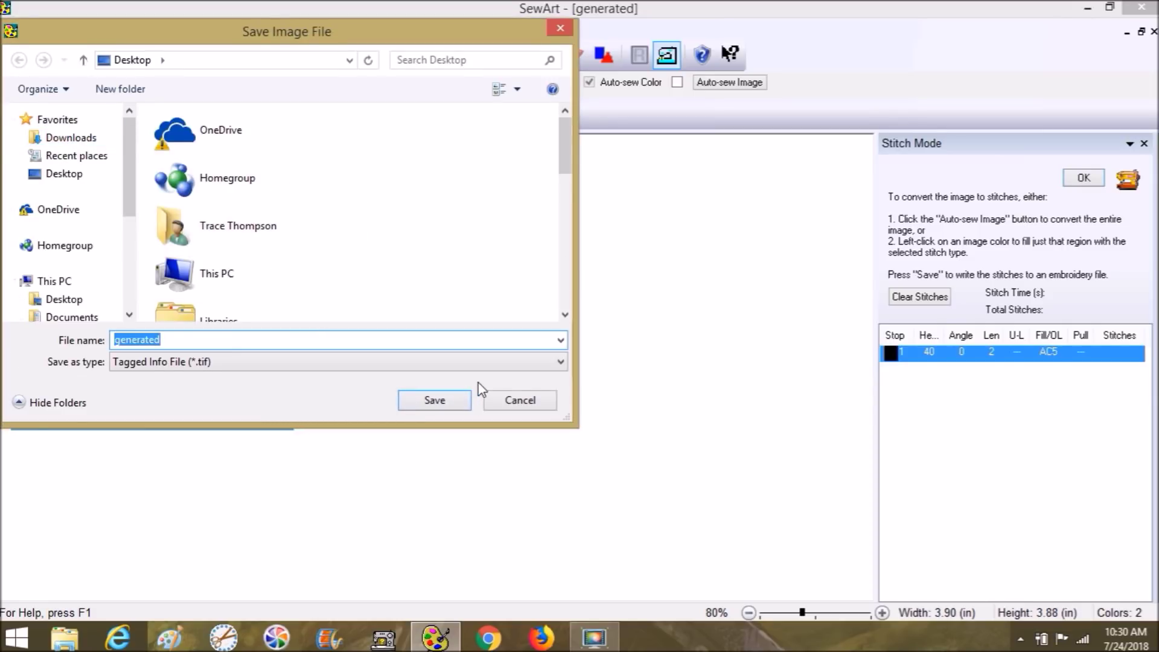
pyautogui.click(520, 400)
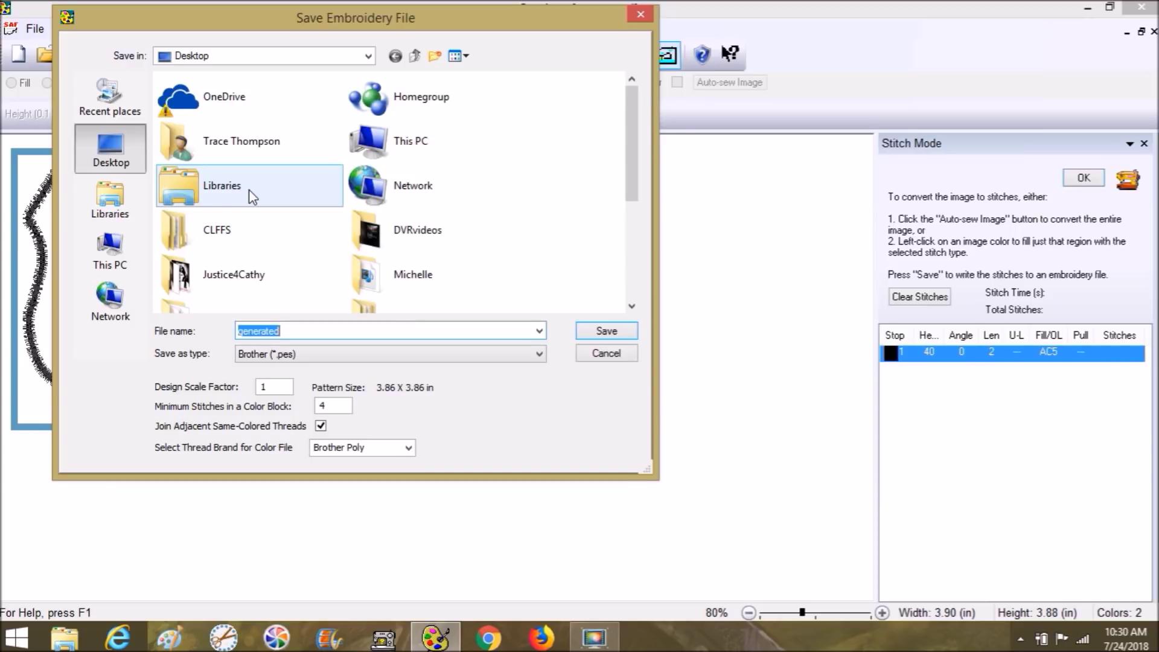
pyautogui.write('Polic')
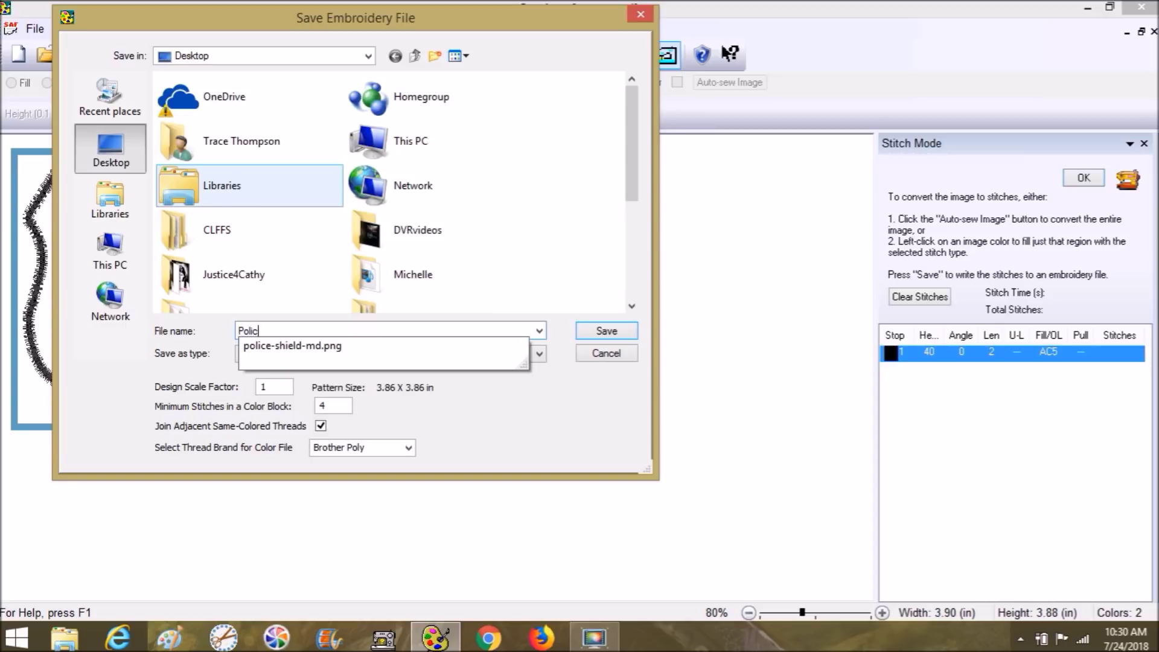
pyautogui.write('e Badge')
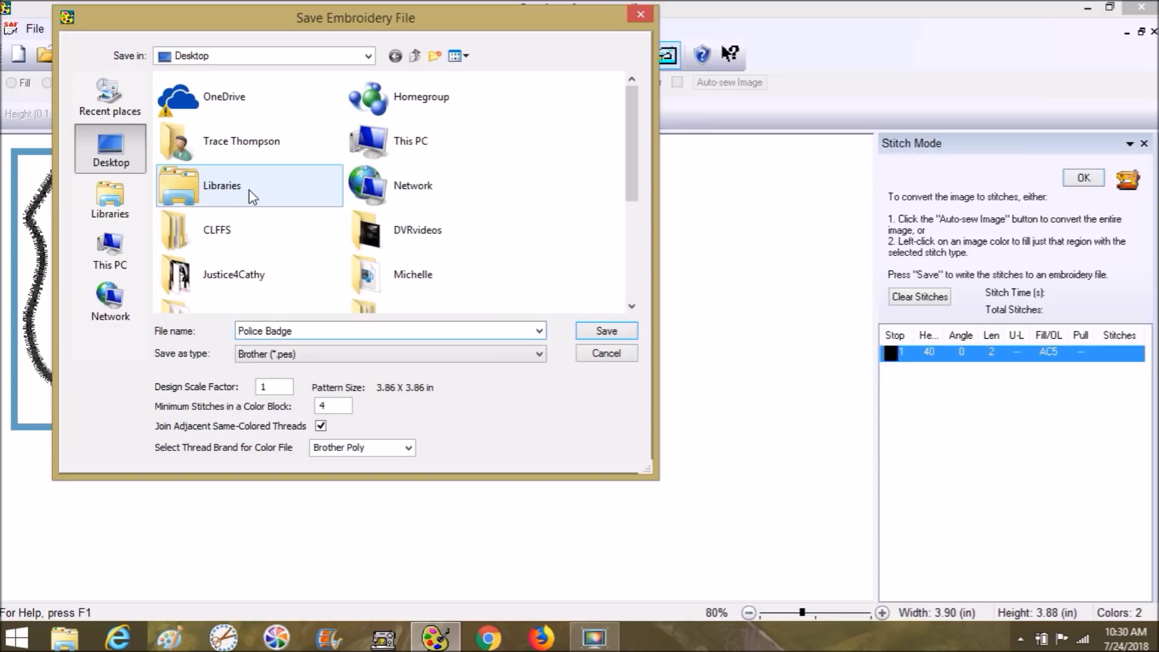
pyautogui.write(' B')
pyautogui.press('BackSpace')
pyautogui.write('Applique')
pyautogui.click(626, 332)
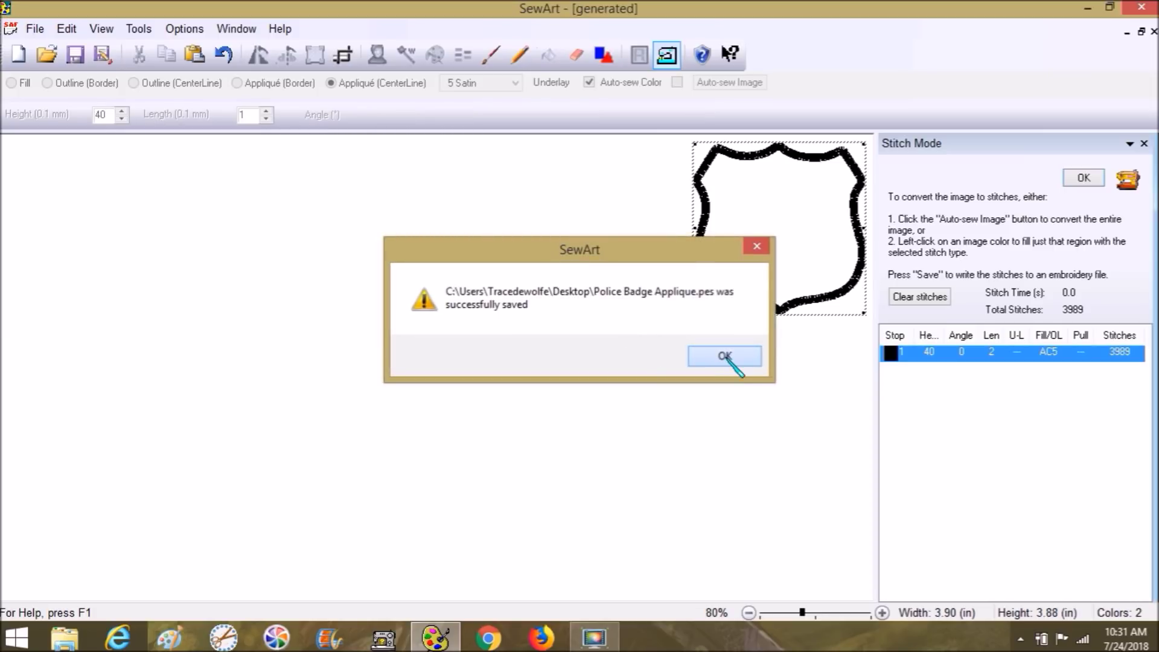
pyautogui.click(730, 358)
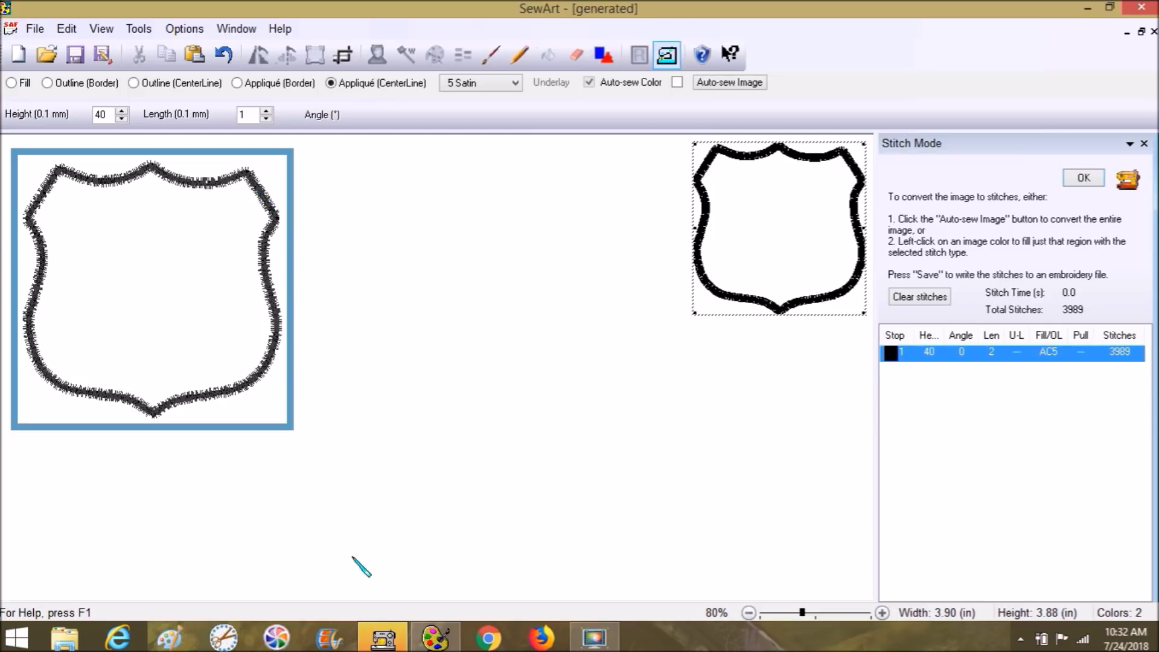
# Step: Switch to SewWhat-Pro and open Police Badge Applique.pes from the Desktop
pyautogui.click(389, 643)
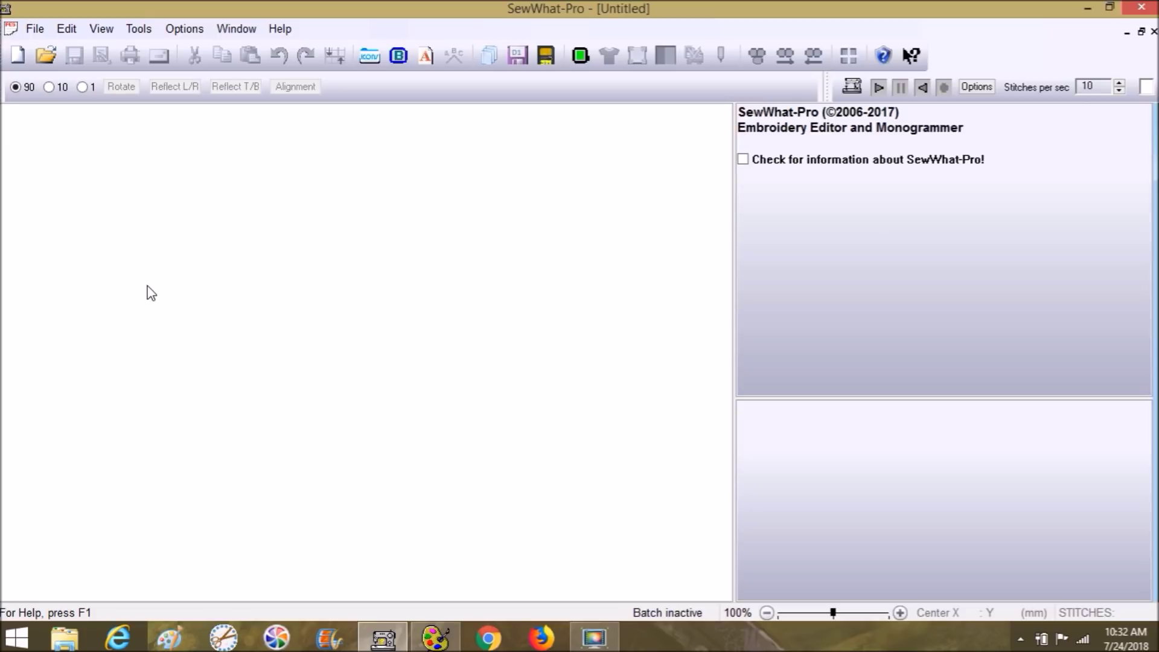
pyautogui.click(47, 56)
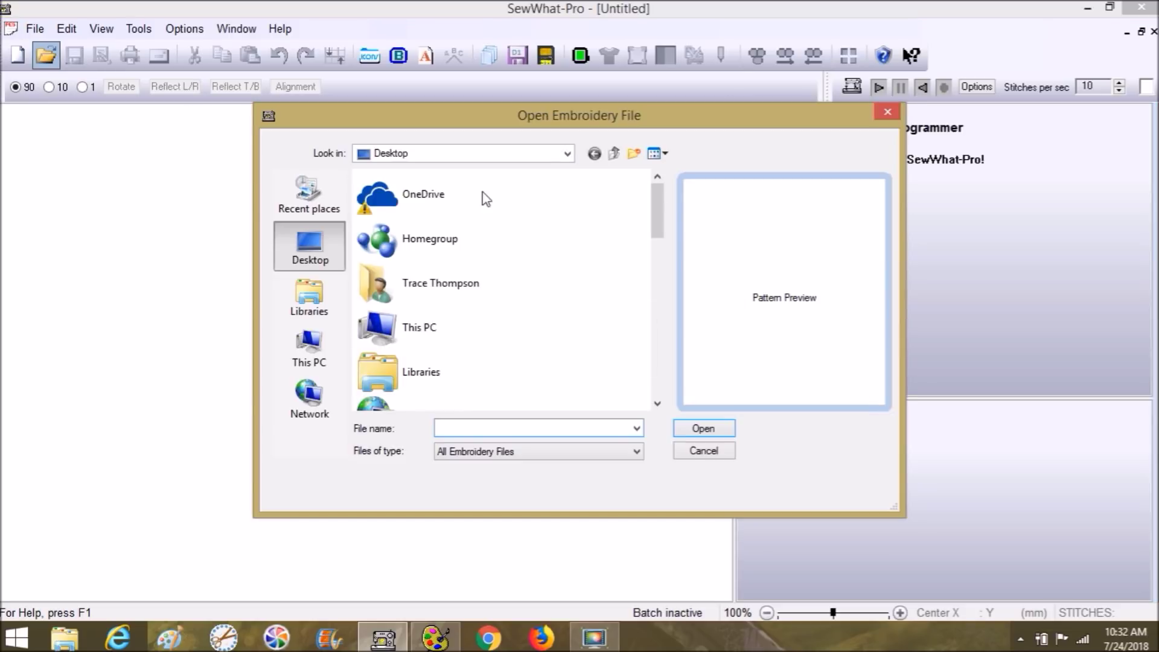
pyautogui.moveTo(655, 217); pyautogui.dragTo(660, 376)
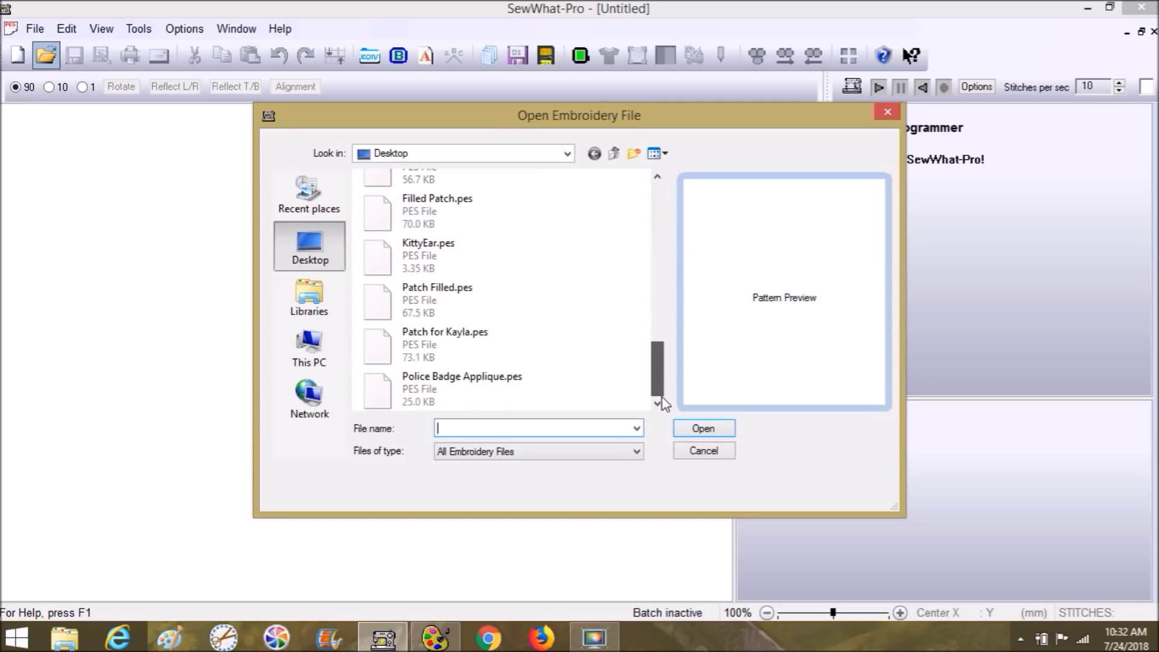
pyautogui.click(519, 393)
pyautogui.click(716, 430)
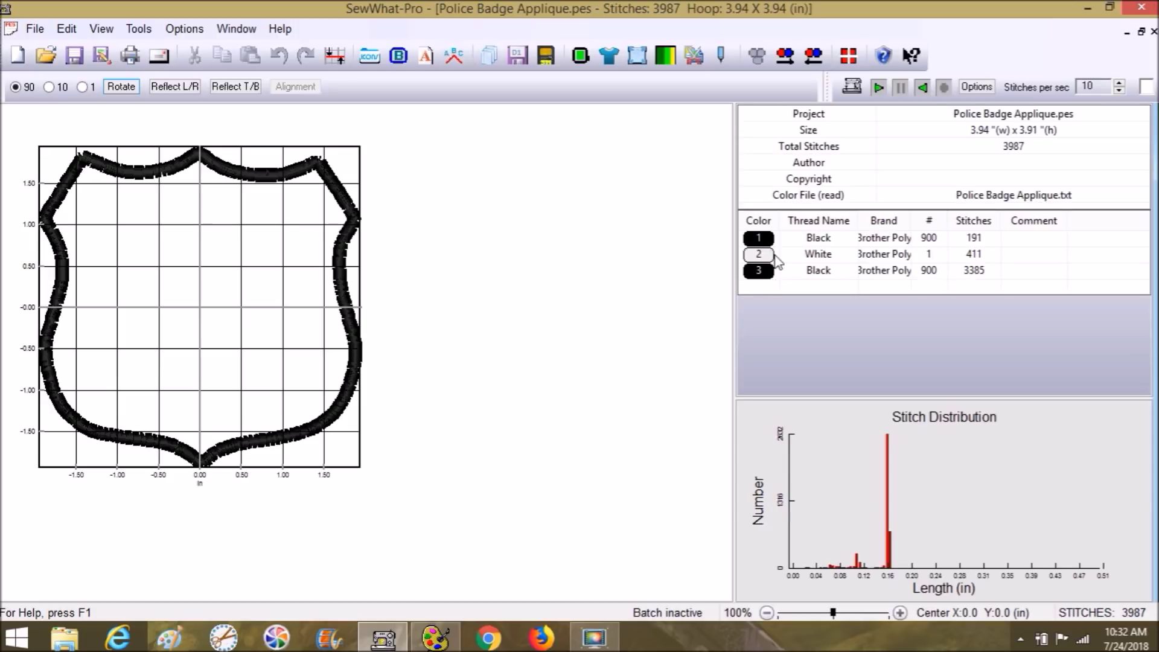
# Step: Examine the badge's three thread layers one by one, from the first black outline to the black satin border
pyautogui.click(761, 239)
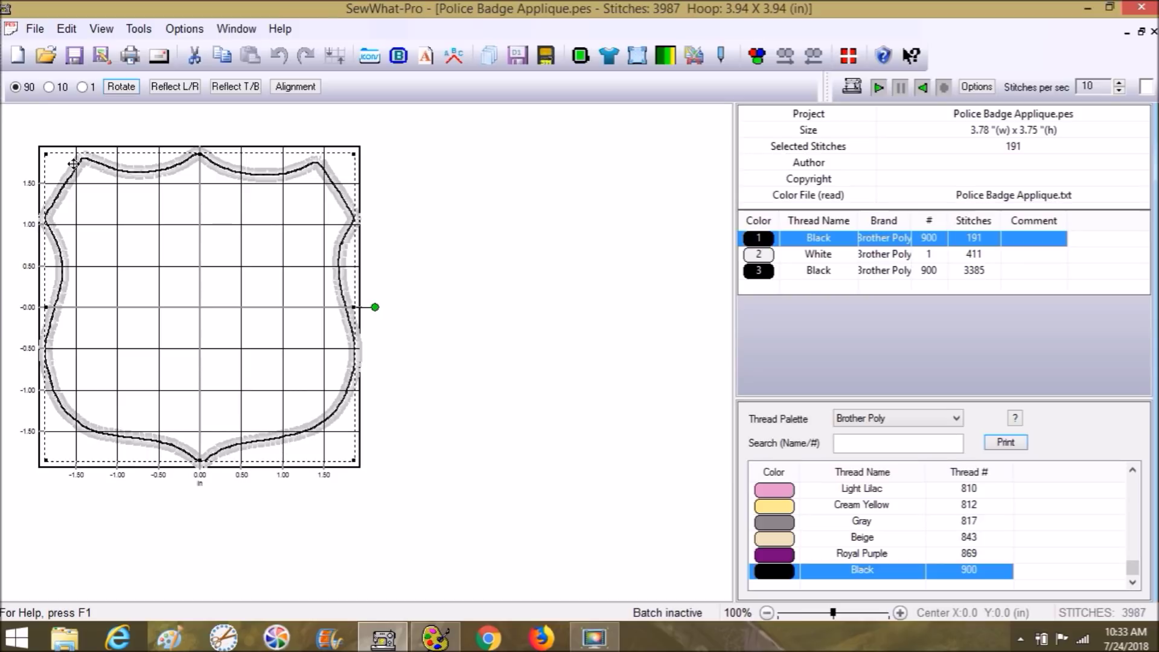
pyautogui.click(756, 256)
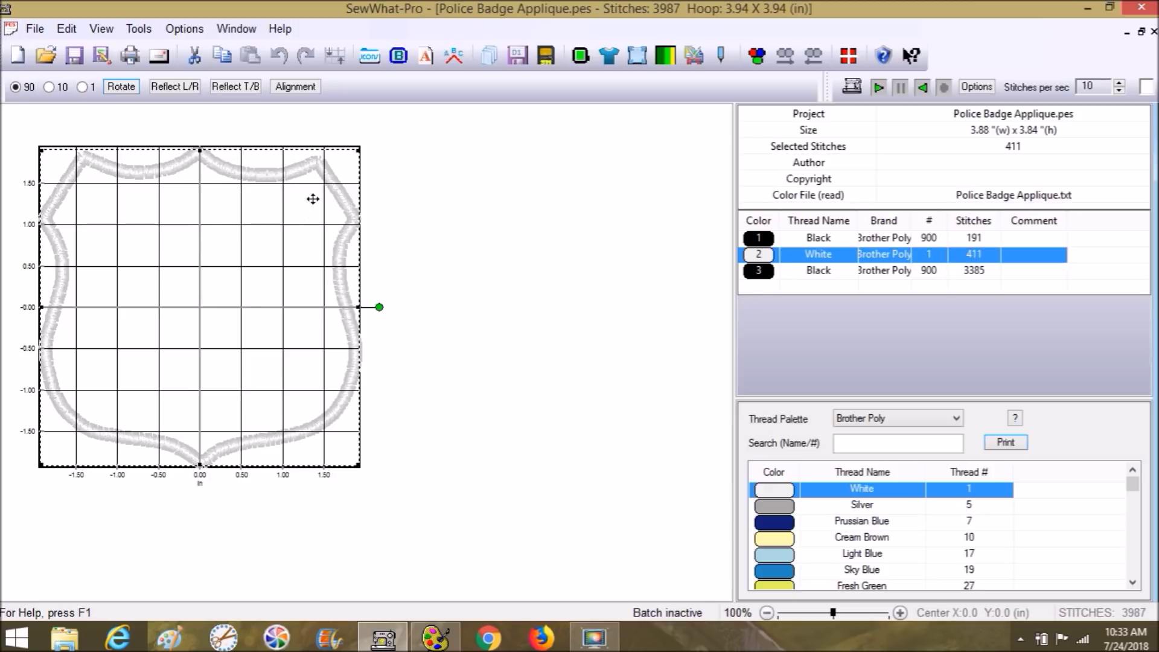
pyautogui.click(759, 271)
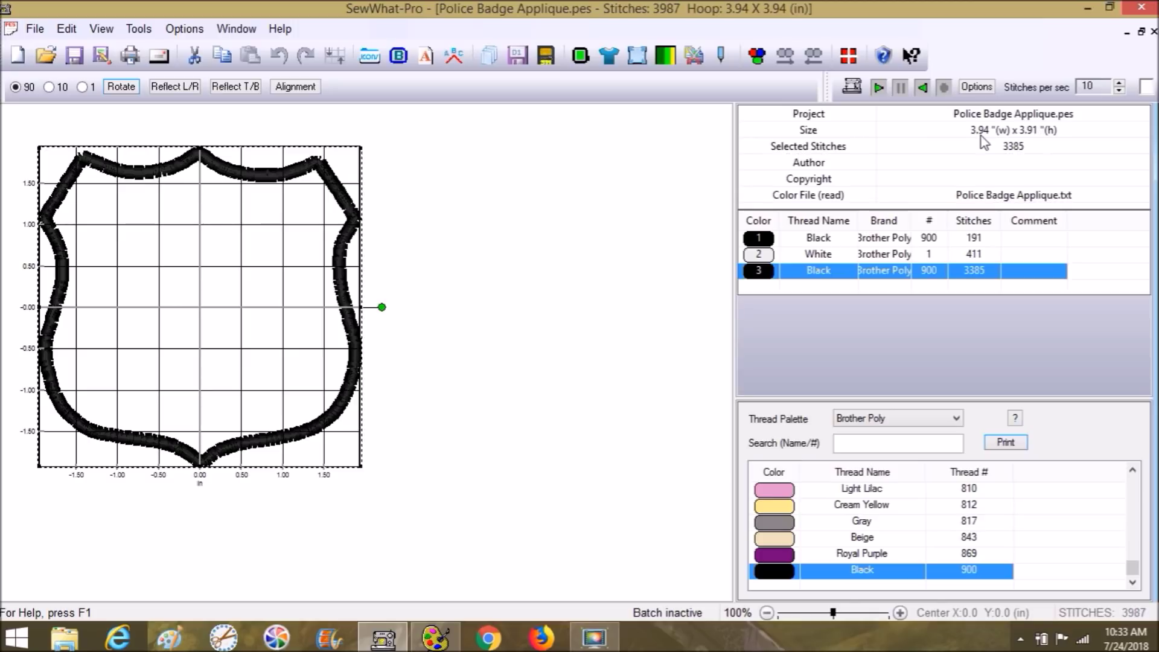
# Step: Resize the whole badge pattern to 3.85 in wide with the aspect ratio unlocked
pyautogui.click(228, 224)
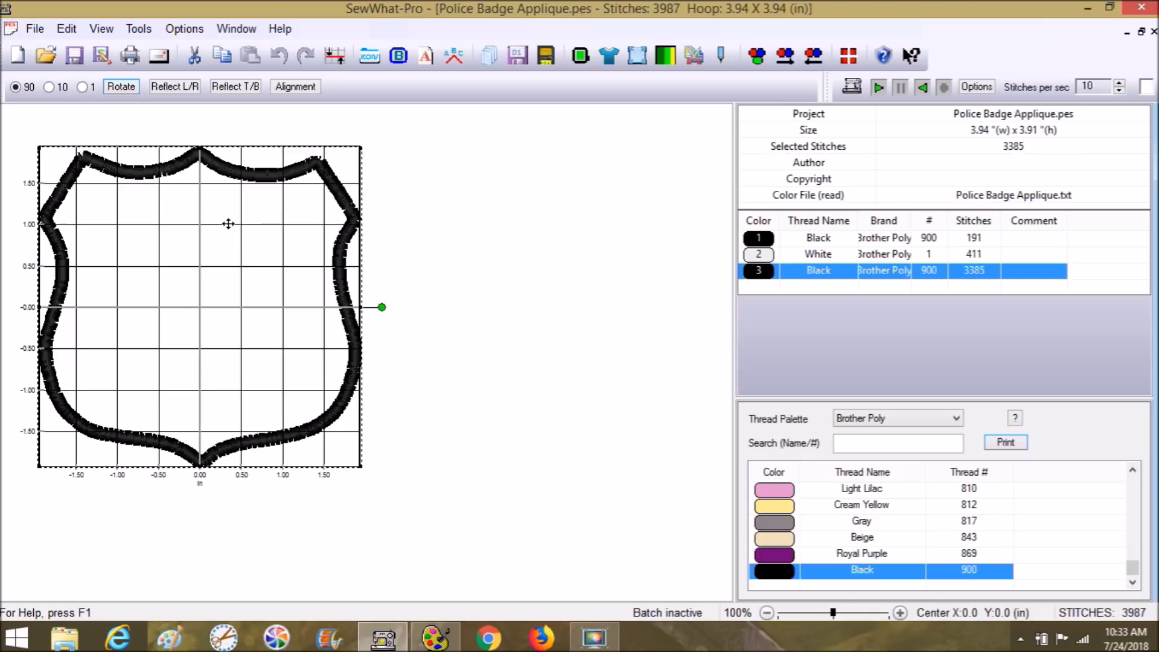
pyautogui.click(637, 56)
pyautogui.moveTo(603, 268); pyautogui.dragTo(585, 267)
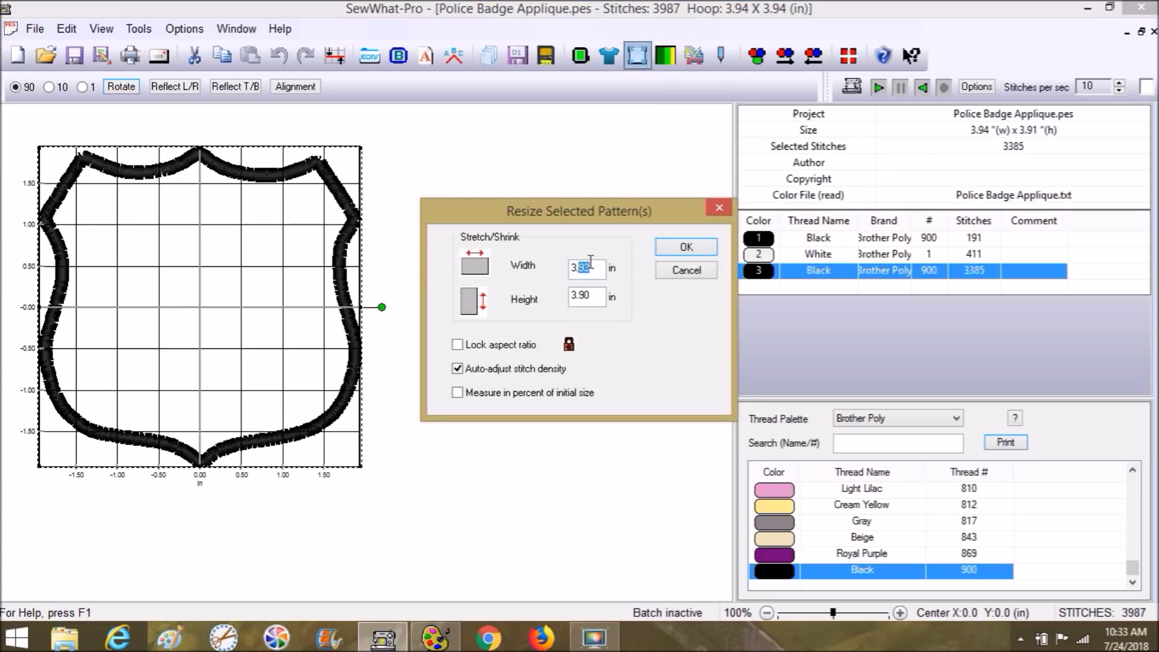
pyautogui.write('85')
pyautogui.click(689, 252)
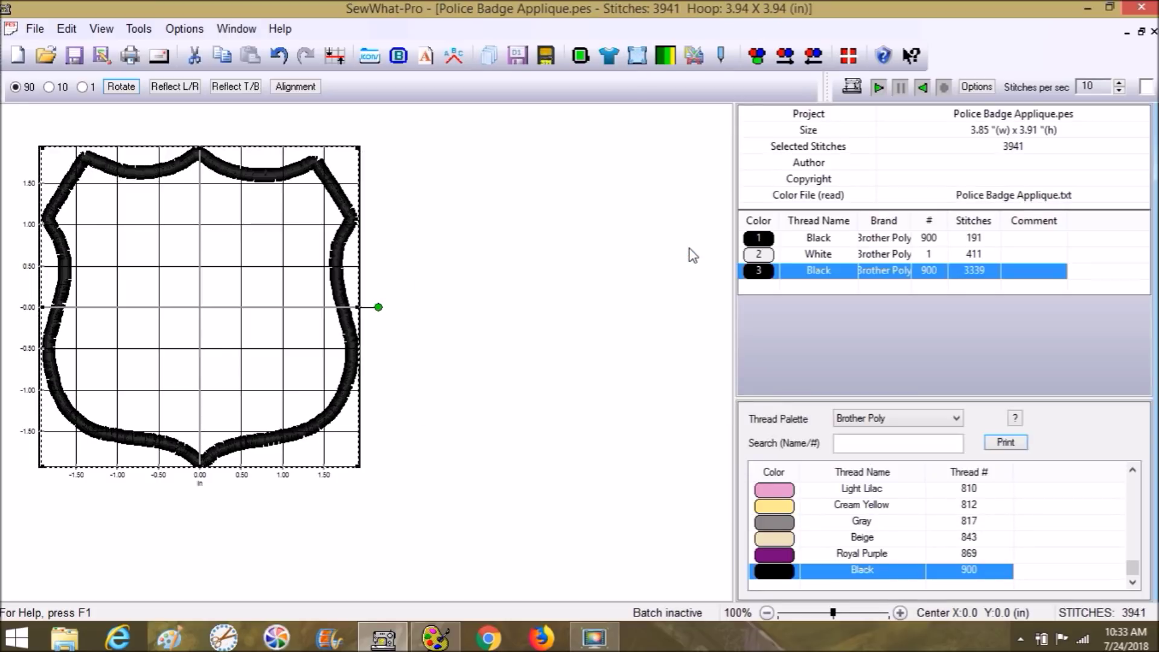
# Step: Undo the last width change on the badge pattern
pyautogui.click(637, 55)
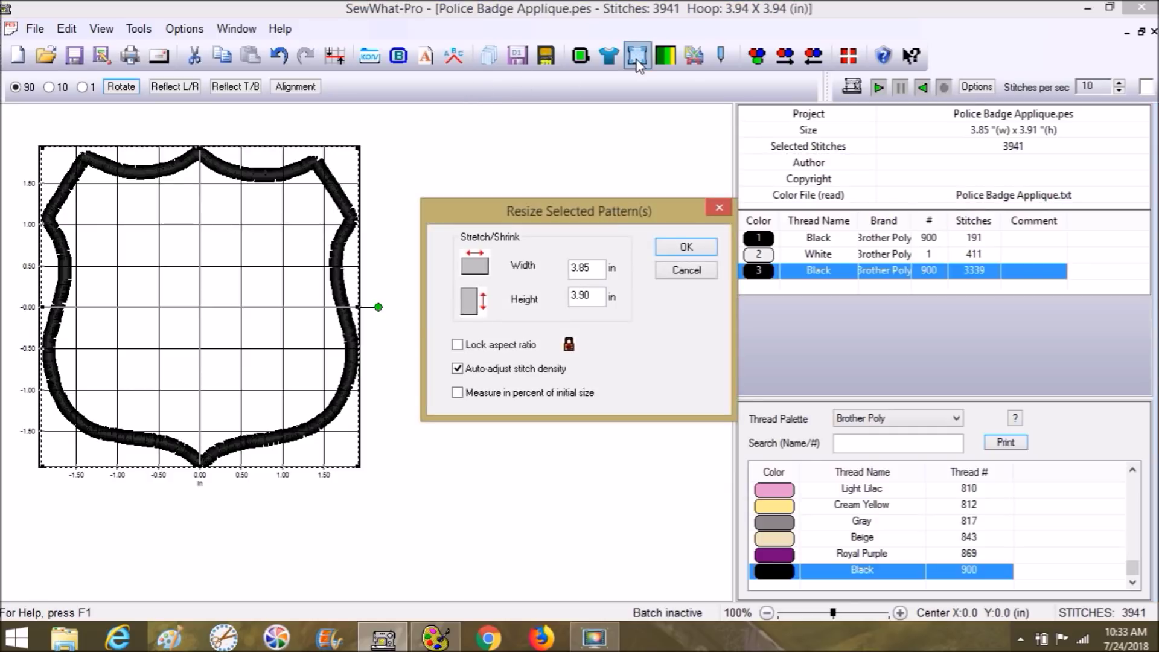
pyautogui.moveTo(600, 296); pyautogui.dragTo(567, 297)
pyautogui.write('3.')
pyautogui.click(458, 344)
pyautogui.click(682, 269)
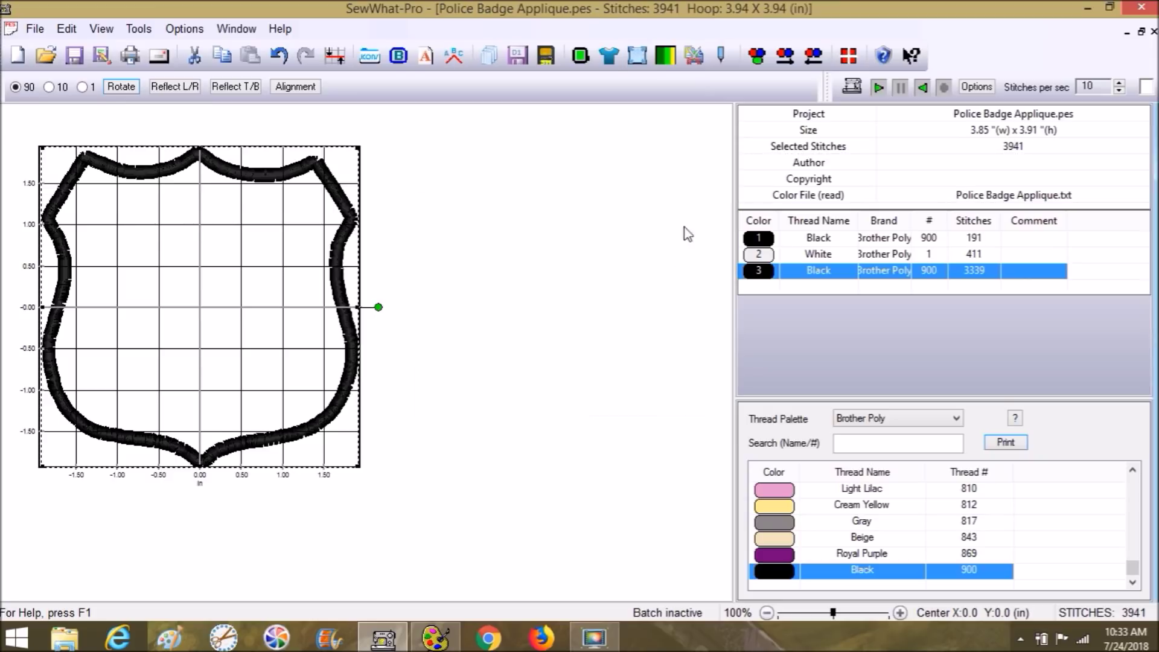
pyautogui.click(279, 55)
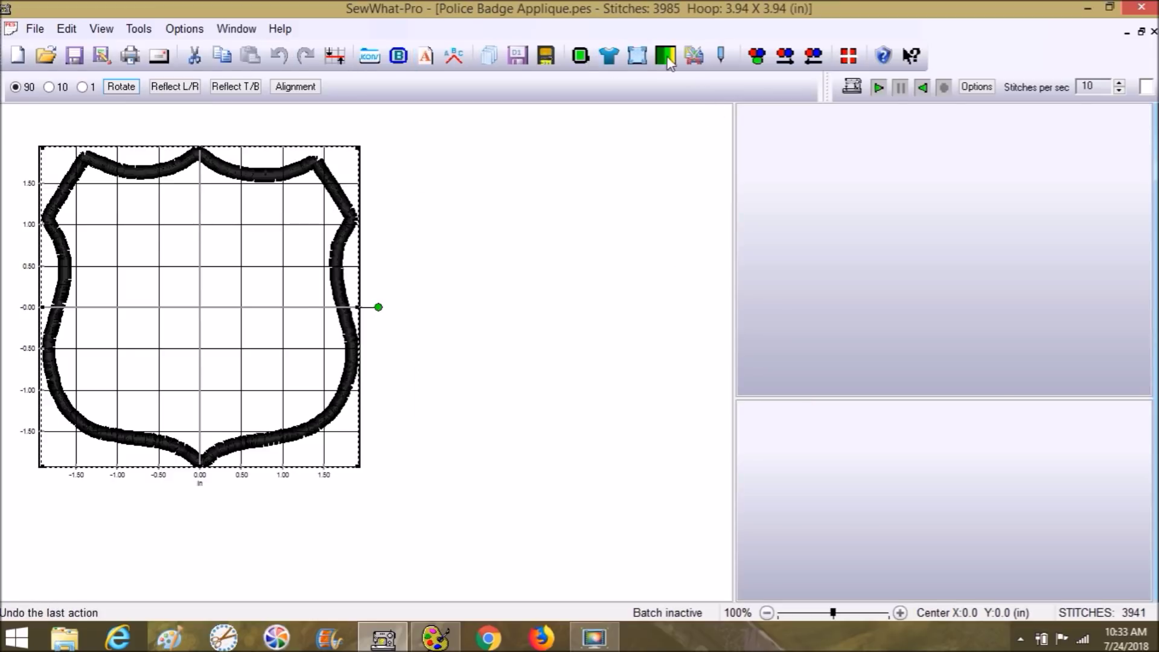
pyautogui.click(637, 55)
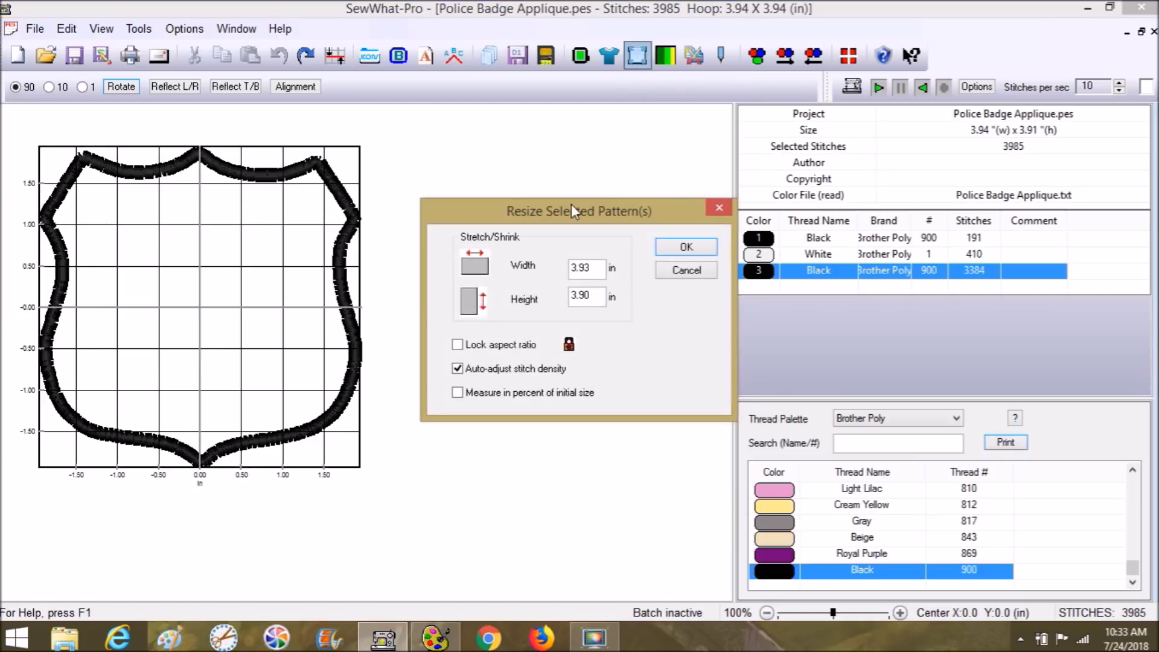
pyautogui.moveTo(601, 268); pyautogui.dragTo(547, 265)
pyautogui.write('3.')
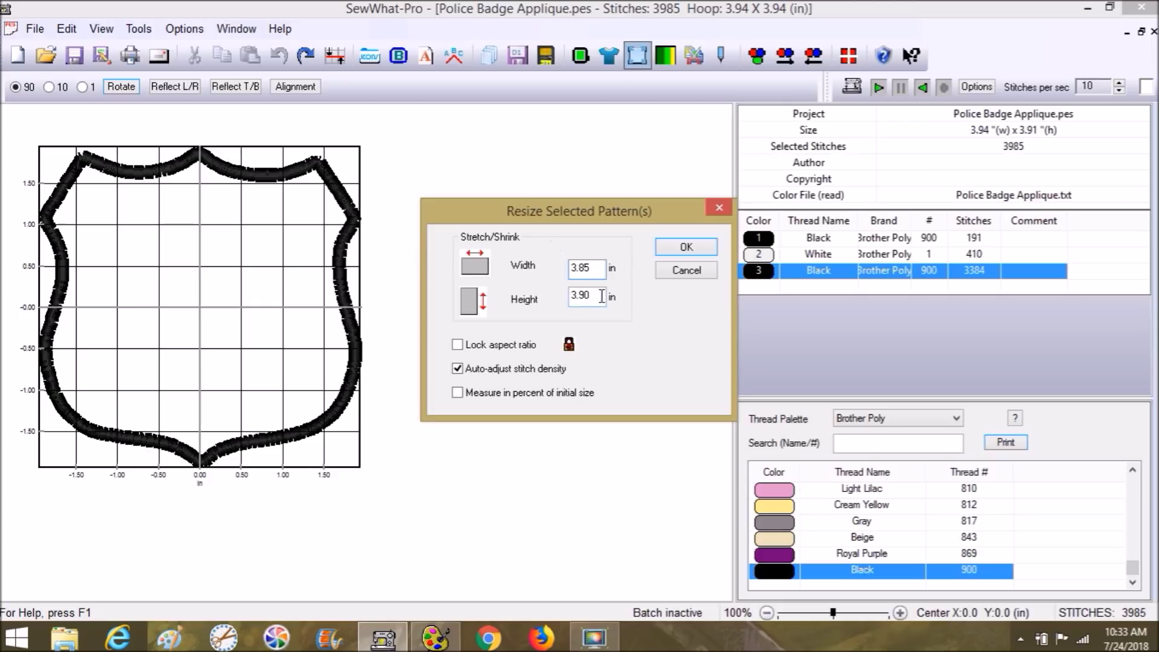
pyautogui.click(707, 270)
# Step: Resize the badge pattern to 3.85 in high with the aspect ratio locked
pyautogui.click(632, 54)
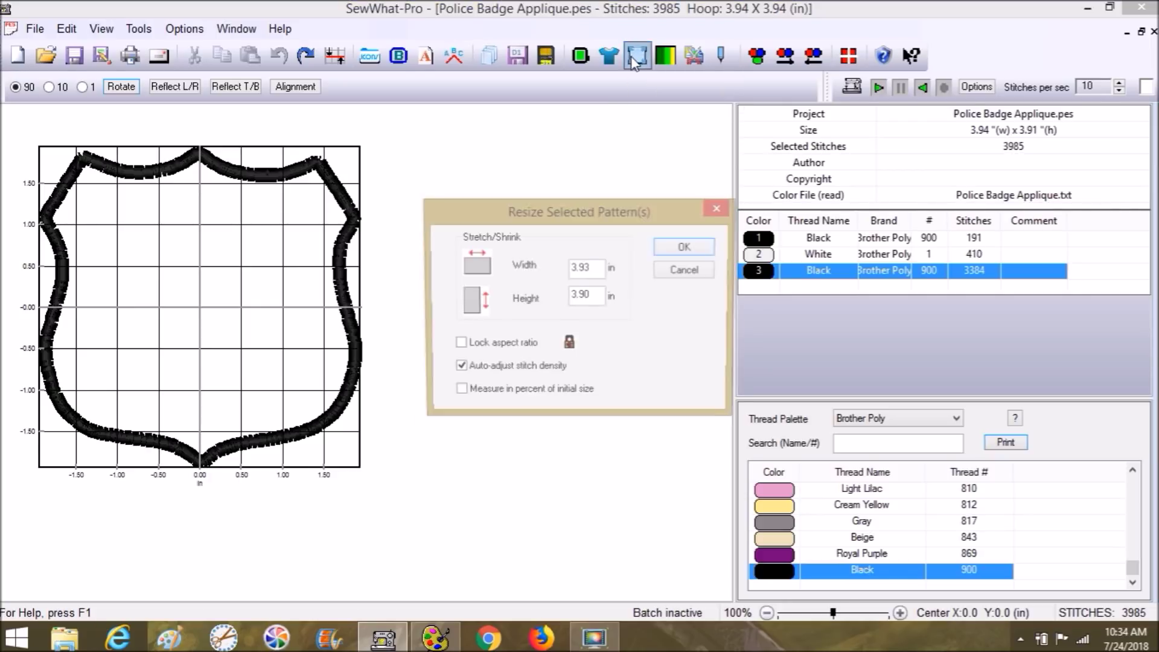
pyautogui.click(459, 346)
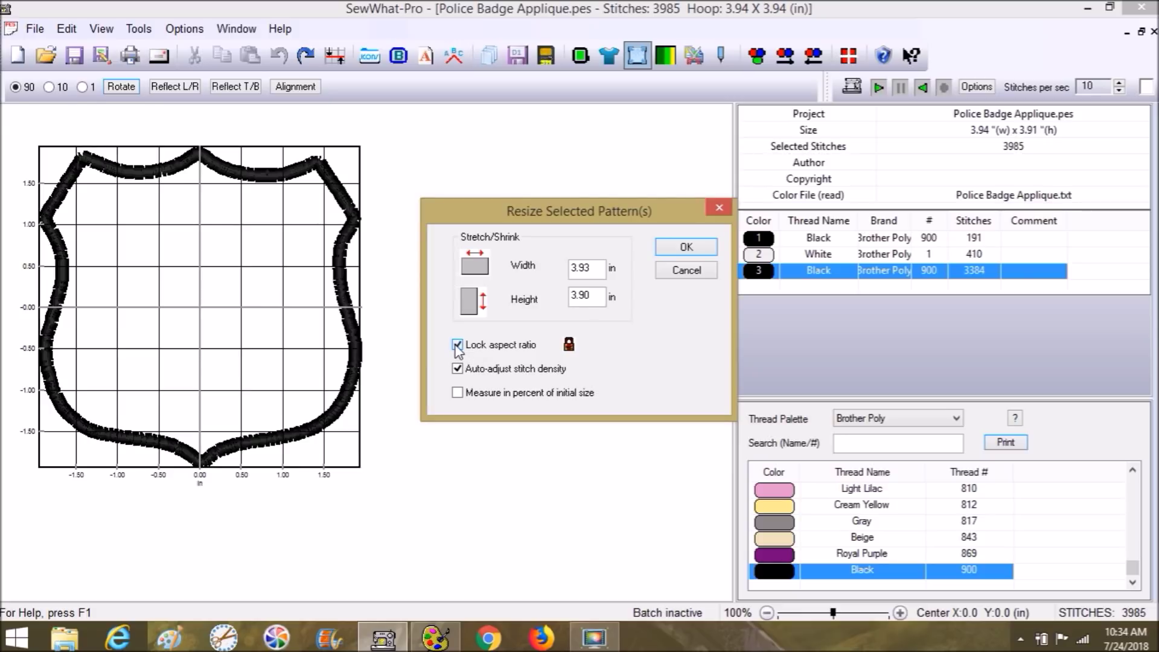
pyautogui.doubleClick(581, 295)
pyautogui.write('3.85')
pyautogui.click(687, 248)
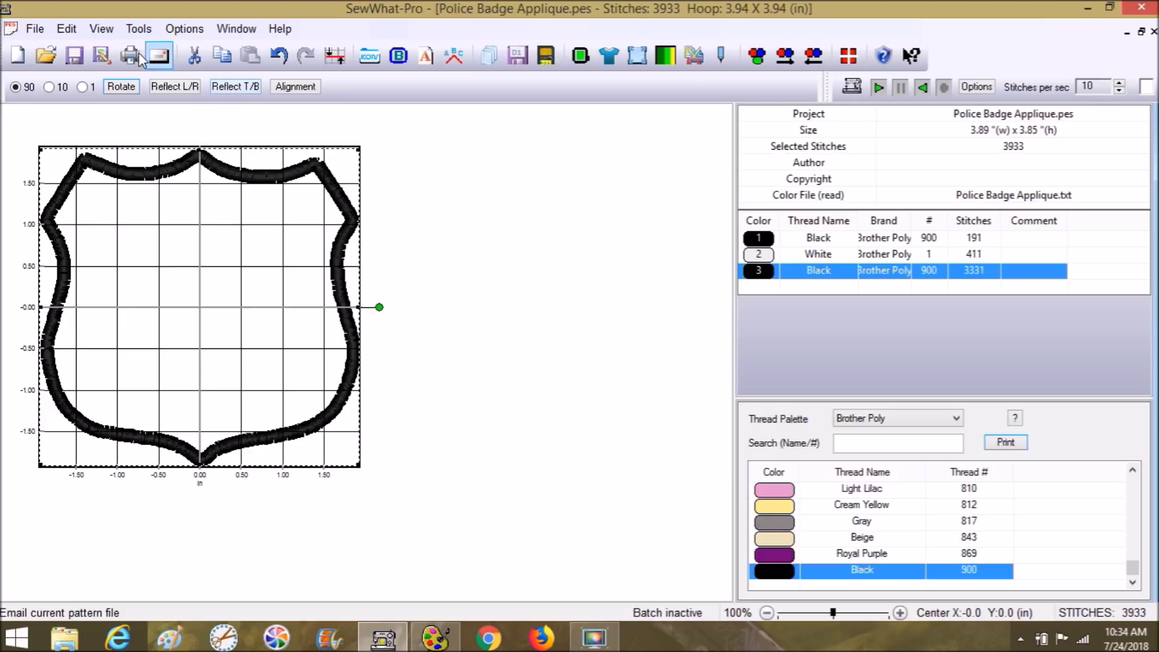
pyautogui.click(68, 29)
pyautogui.click(72, 35)
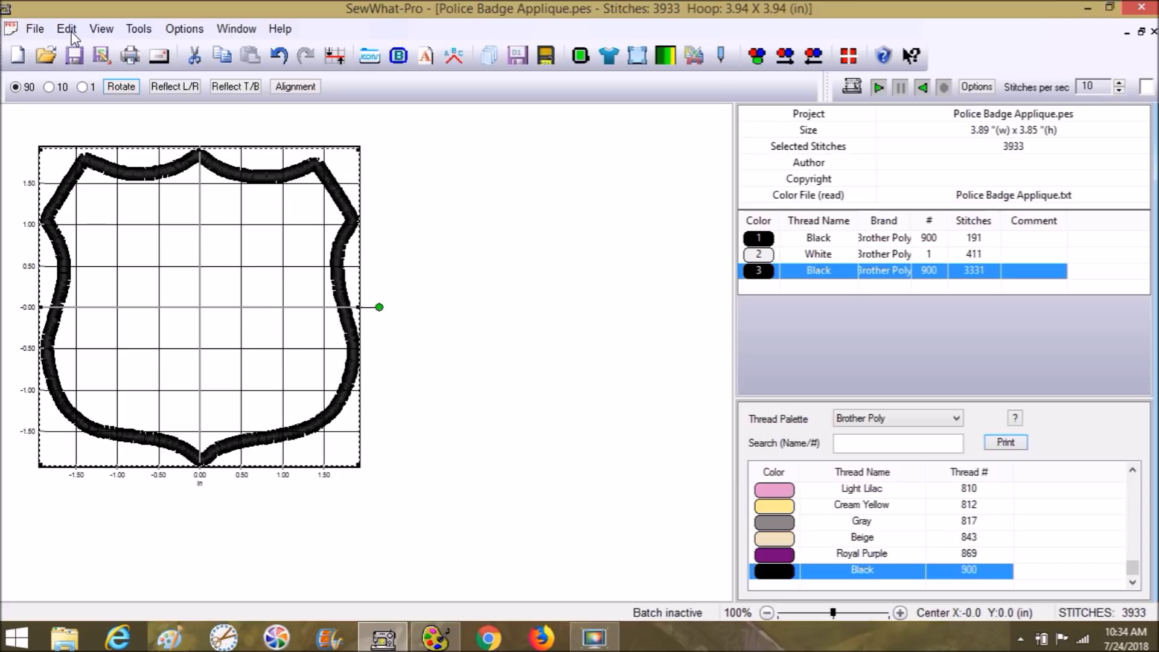
pyautogui.click(71, 35)
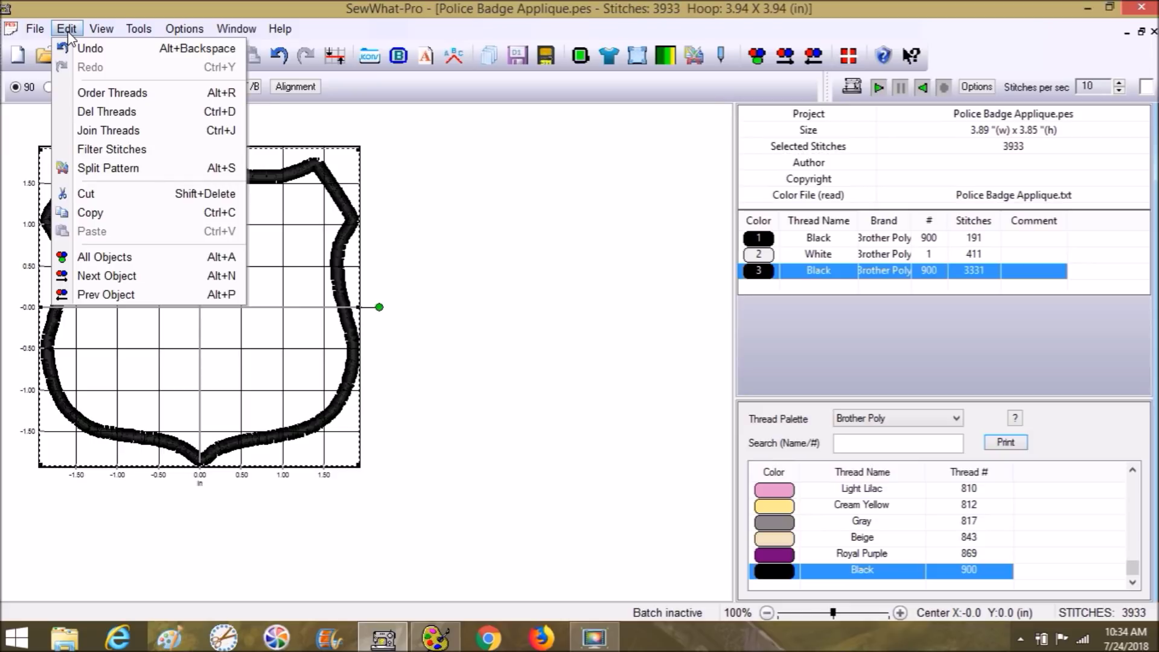
pyautogui.click(71, 35)
# Step: Start merging another pattern and browse the My Passport (G:) drive to the Fonts folder within Embroidery > Planet Applique
pyautogui.click(35, 30)
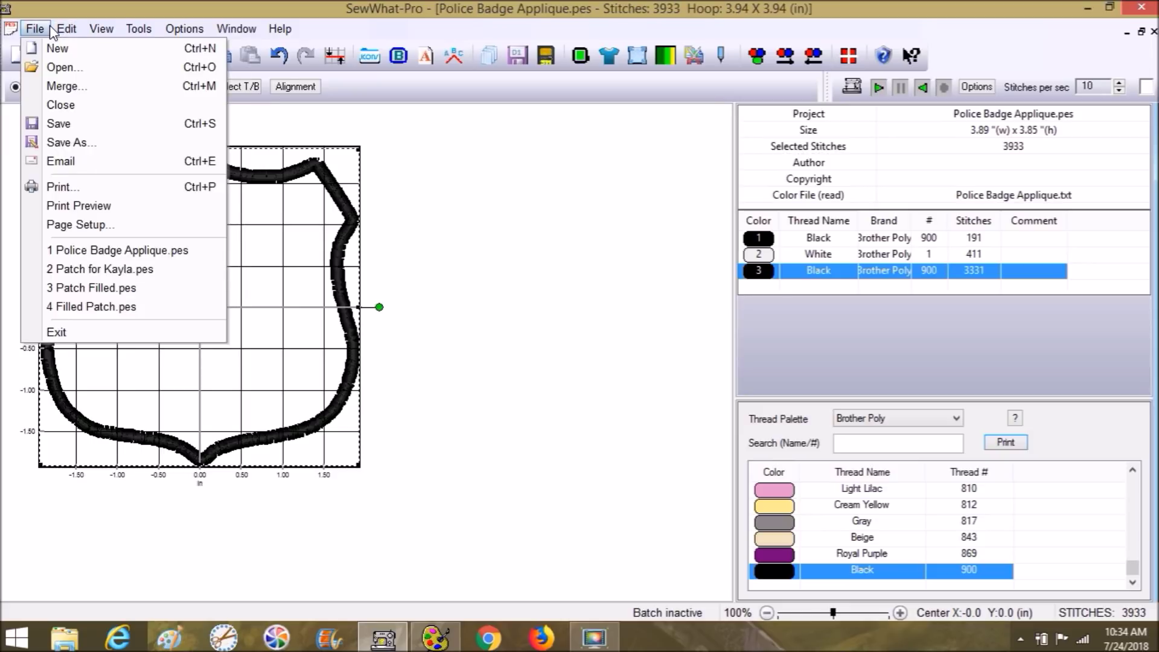
pyautogui.click(60, 88)
pyautogui.moveTo(654, 206); pyautogui.dragTo(664, 281)
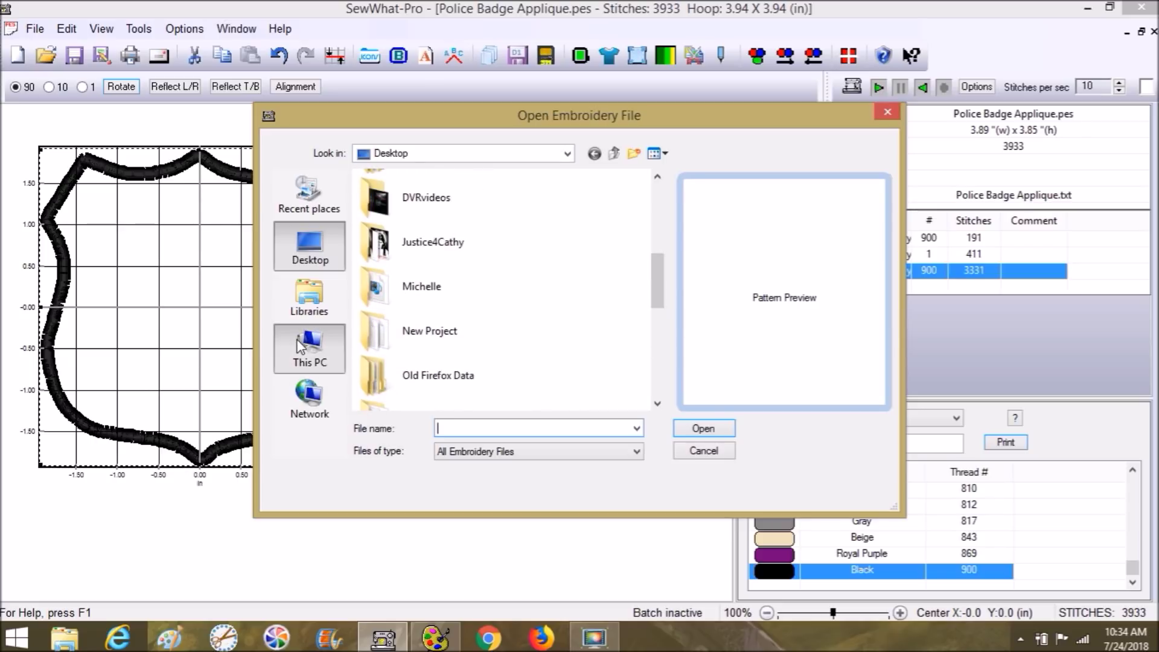
pyautogui.click(309, 347)
pyautogui.moveTo(660, 253); pyautogui.dragTo(664, 361)
pyautogui.doubleClick(426, 383)
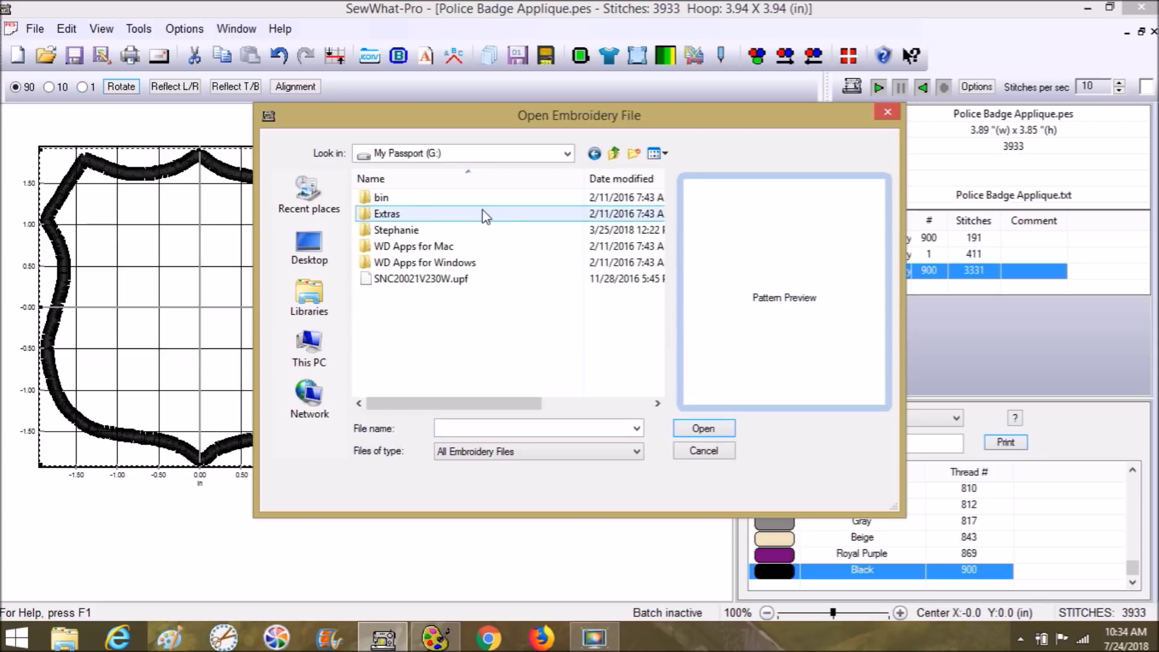
pyautogui.doubleClick(409, 232)
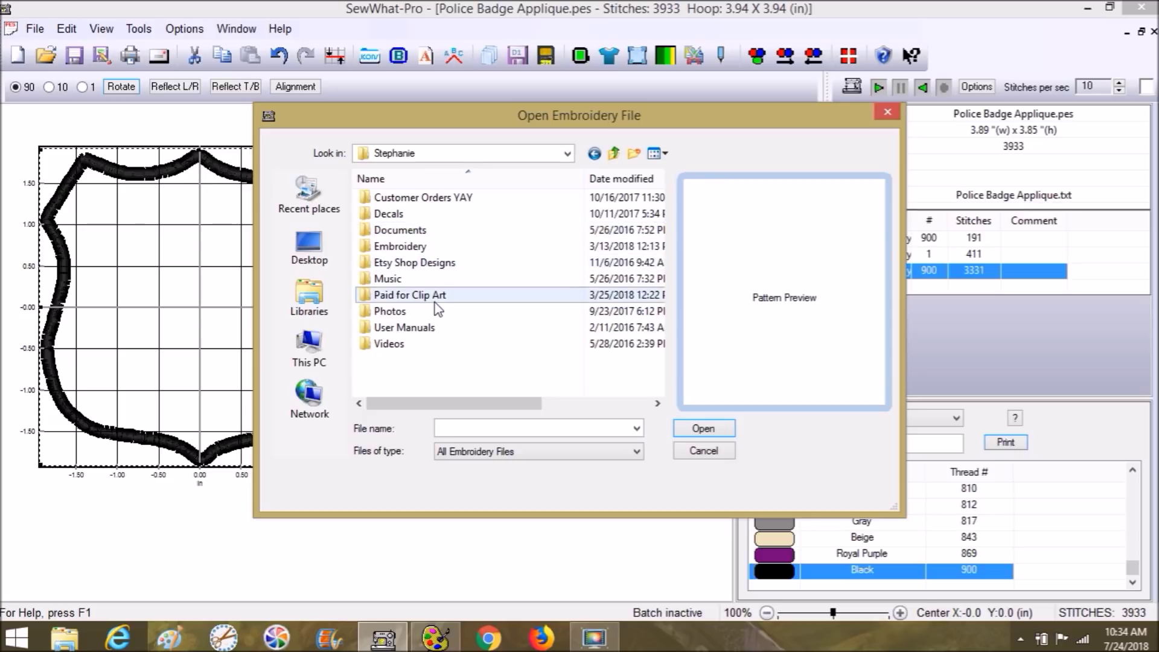
pyautogui.doubleClick(411, 247)
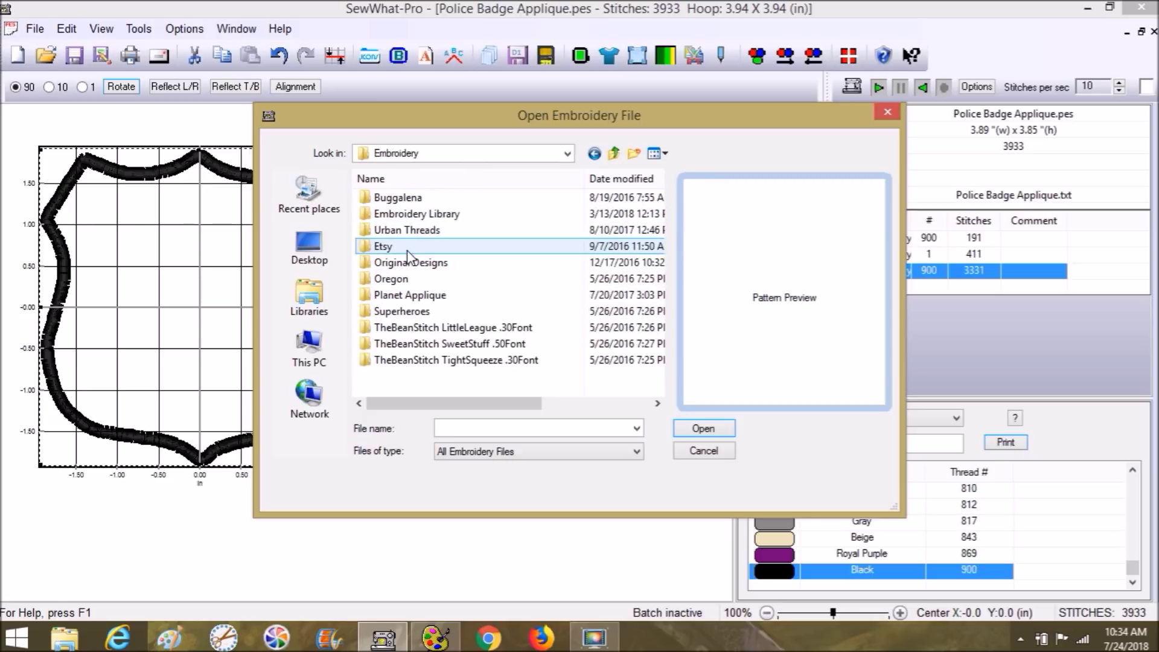
pyautogui.doubleClick(416, 294)
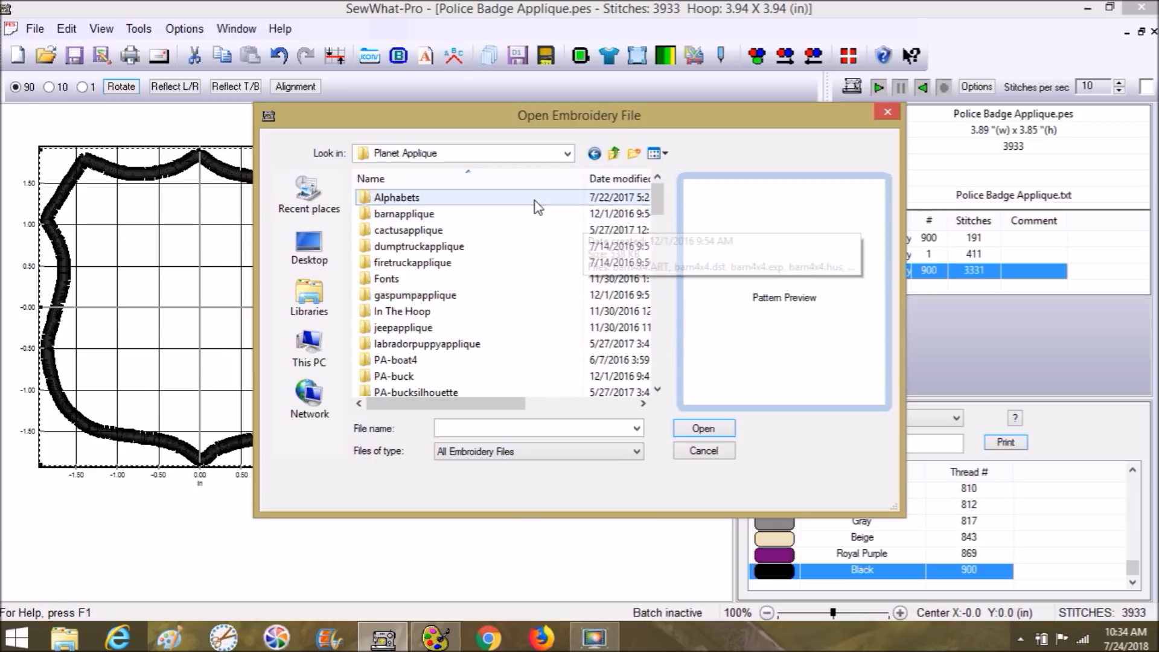
pyautogui.doubleClick(410, 279)
# Step: Look through the font sets and open the PES-WESTERNFONTSET folder
pyautogui.moveTo(653, 207); pyautogui.dragTo(660, 312)
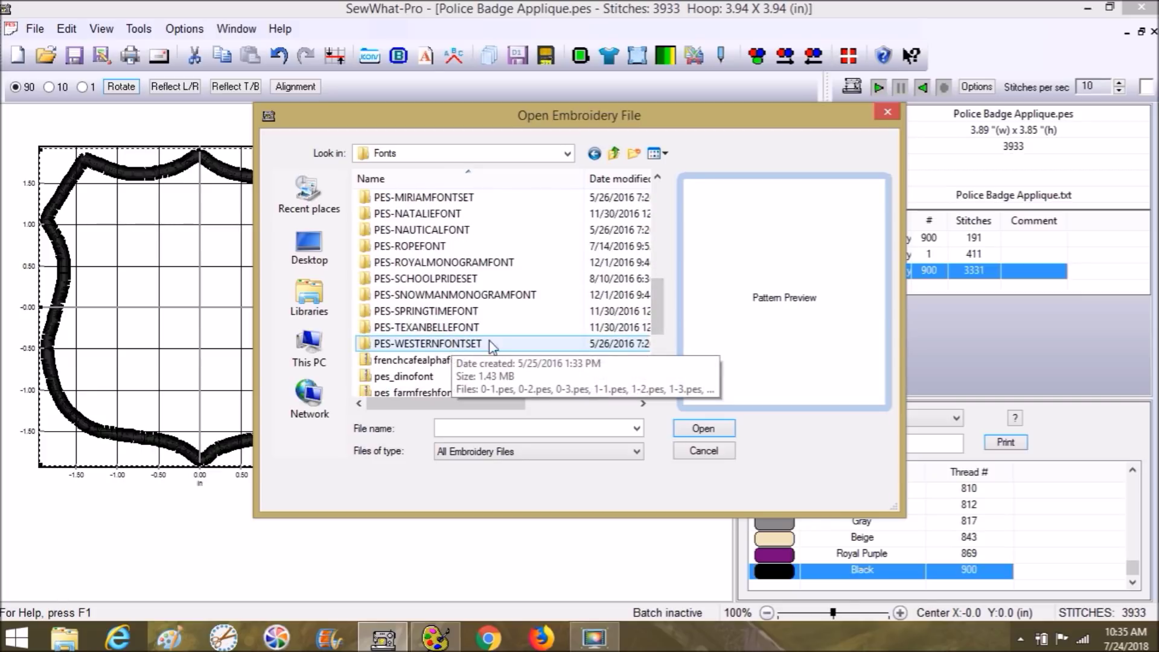
pyautogui.scroll(-1, 666, 330)
pyautogui.scroll(-3, 667, 329)
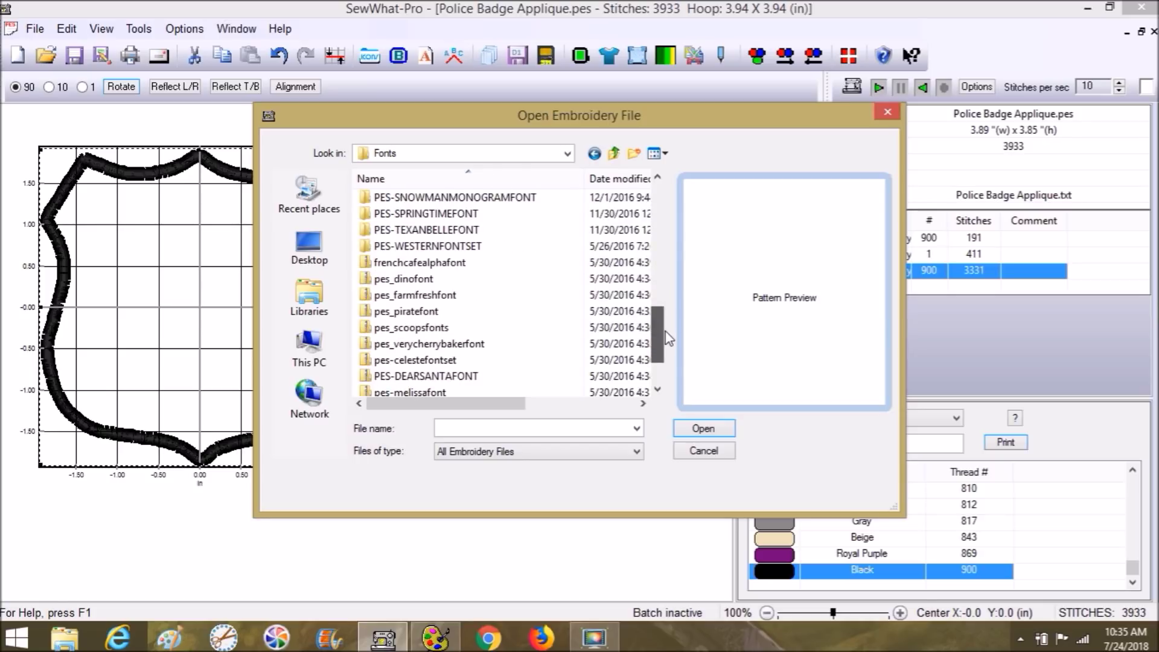
pyautogui.moveTo(670, 366); pyautogui.dragTo(673, 296)
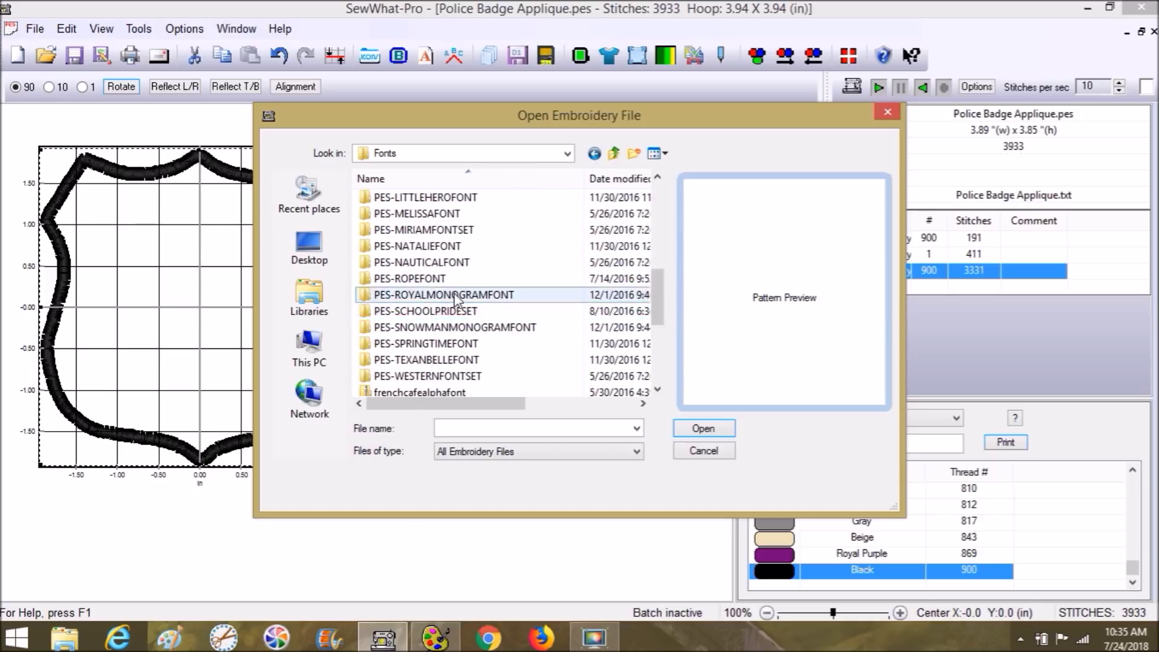
pyautogui.click(444, 376)
pyautogui.doubleClick(445, 376)
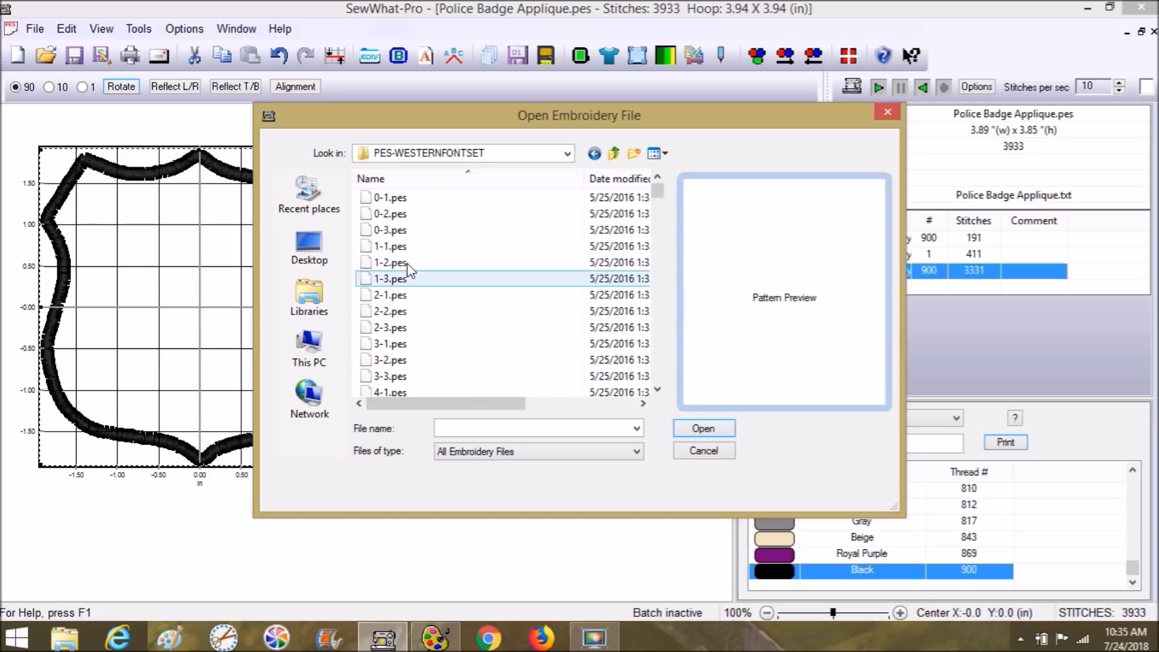
# Step: Preview the three B(2) letter sizes, merge the largest, B(2)1.pes, into the badge, and check its gold thread layer
pyautogui.moveTo(659, 187); pyautogui.dragTo(664, 233)
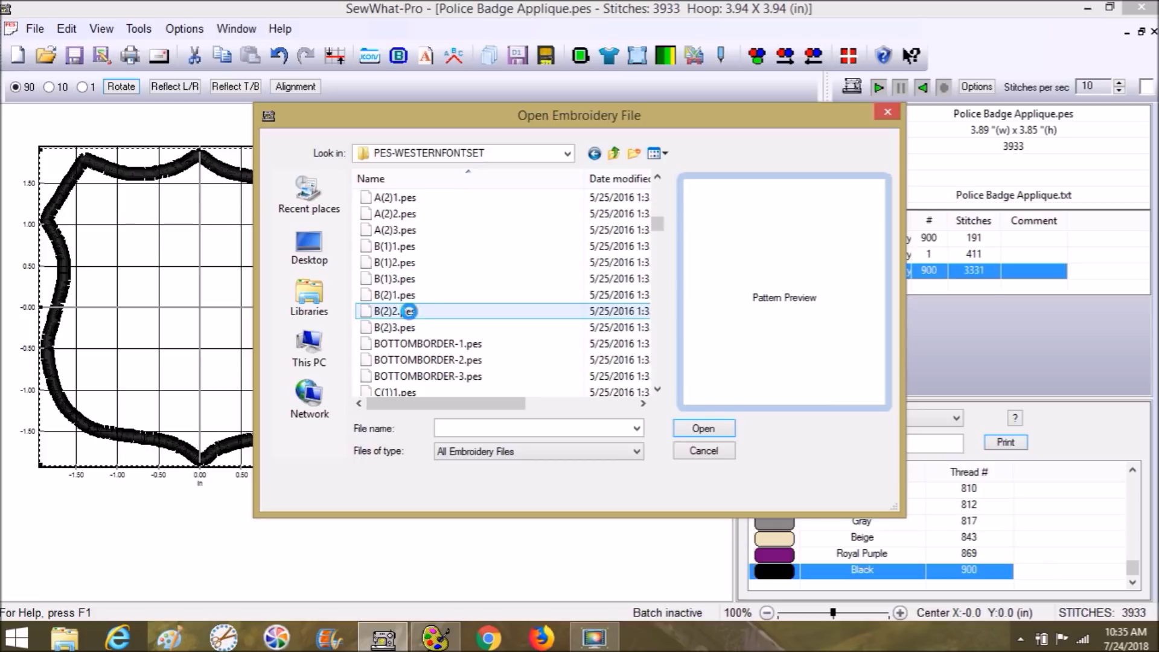
pyautogui.click(411, 312)
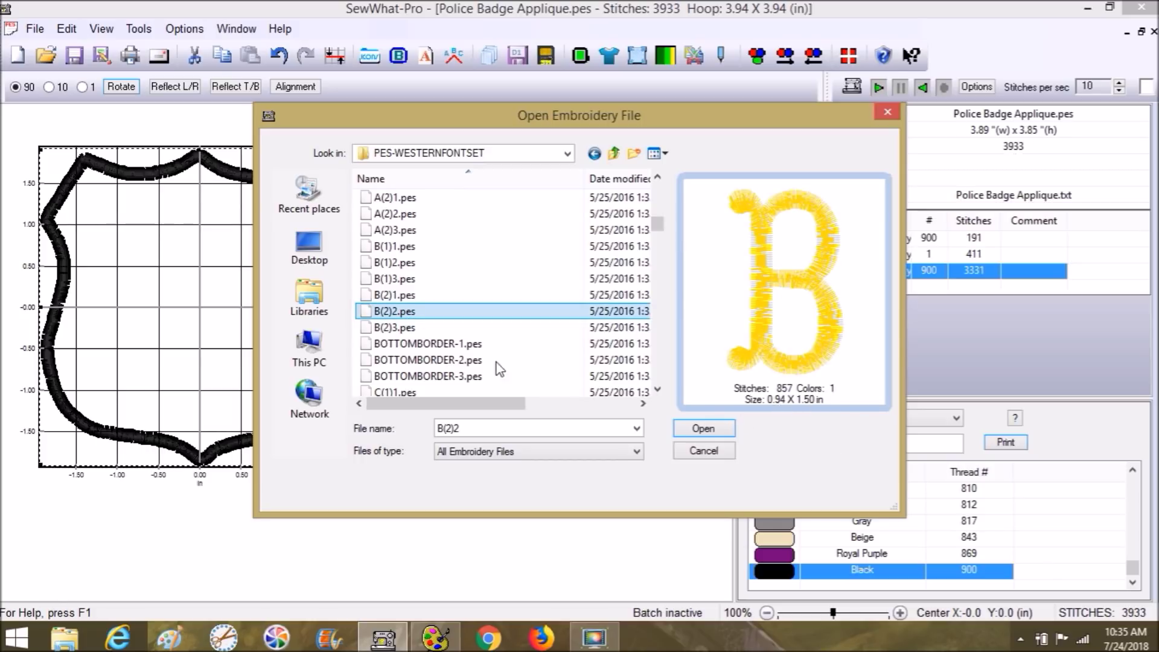
pyautogui.click(394, 329)
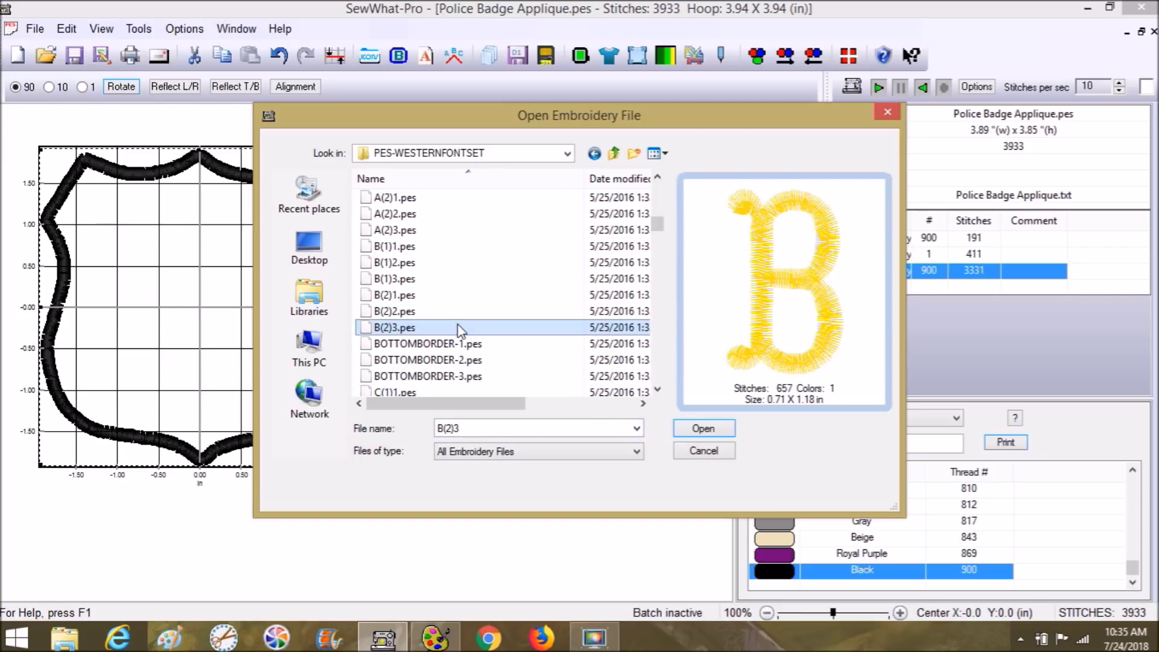
pyautogui.click(391, 312)
pyautogui.click(391, 297)
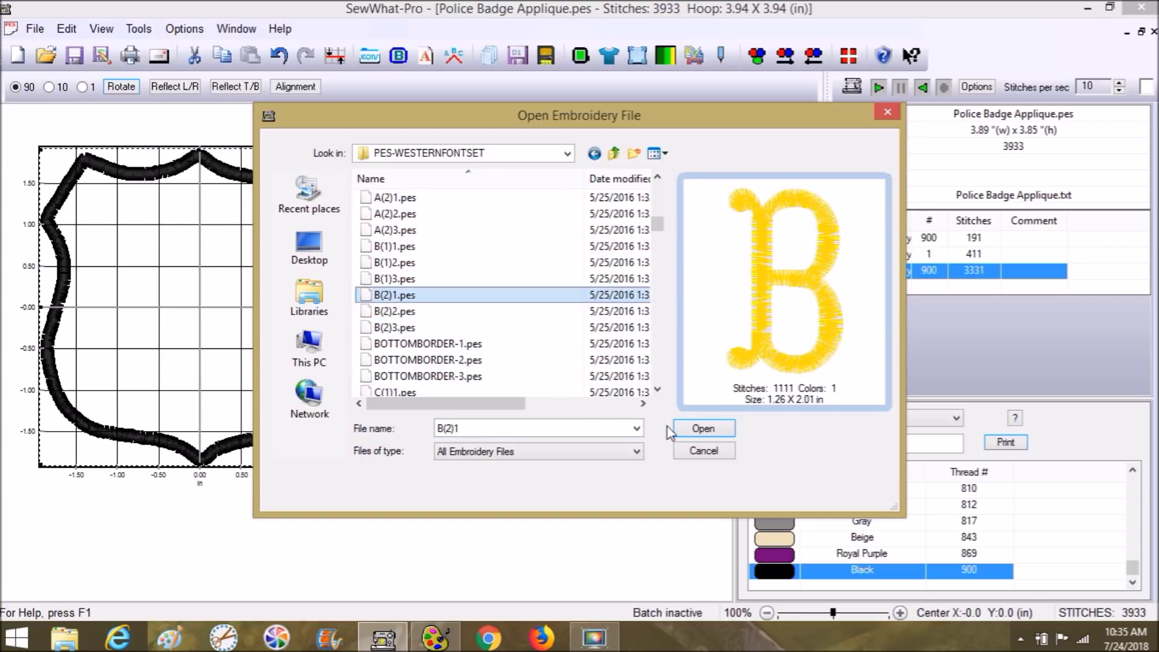
pyautogui.click(700, 429)
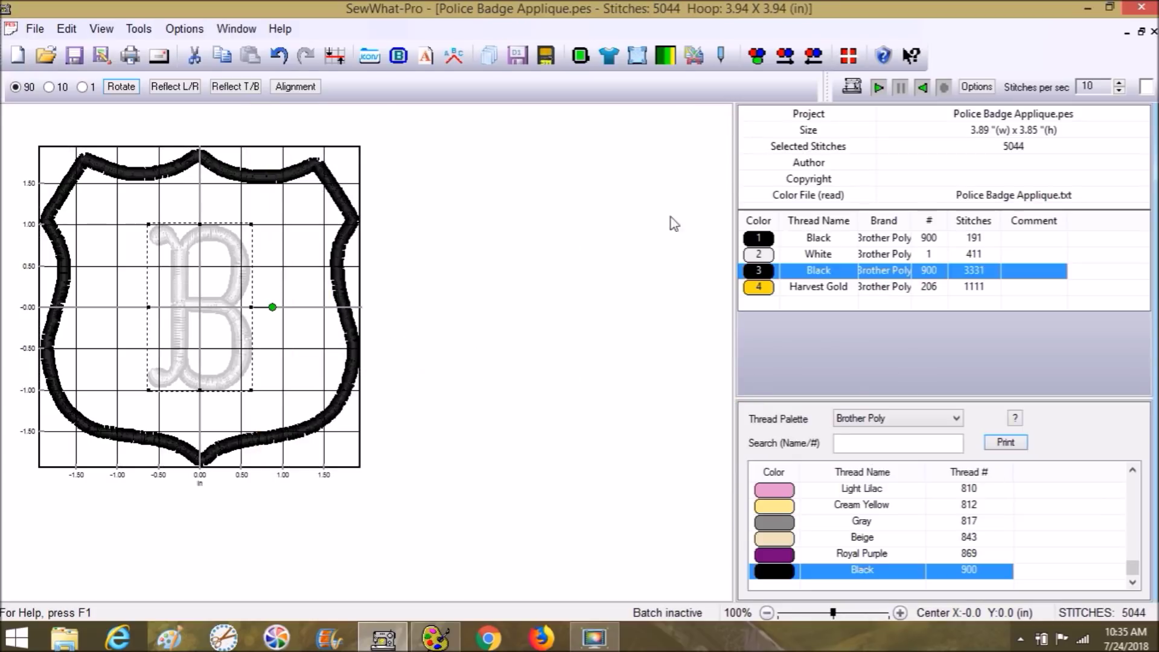
pyautogui.click(758, 289)
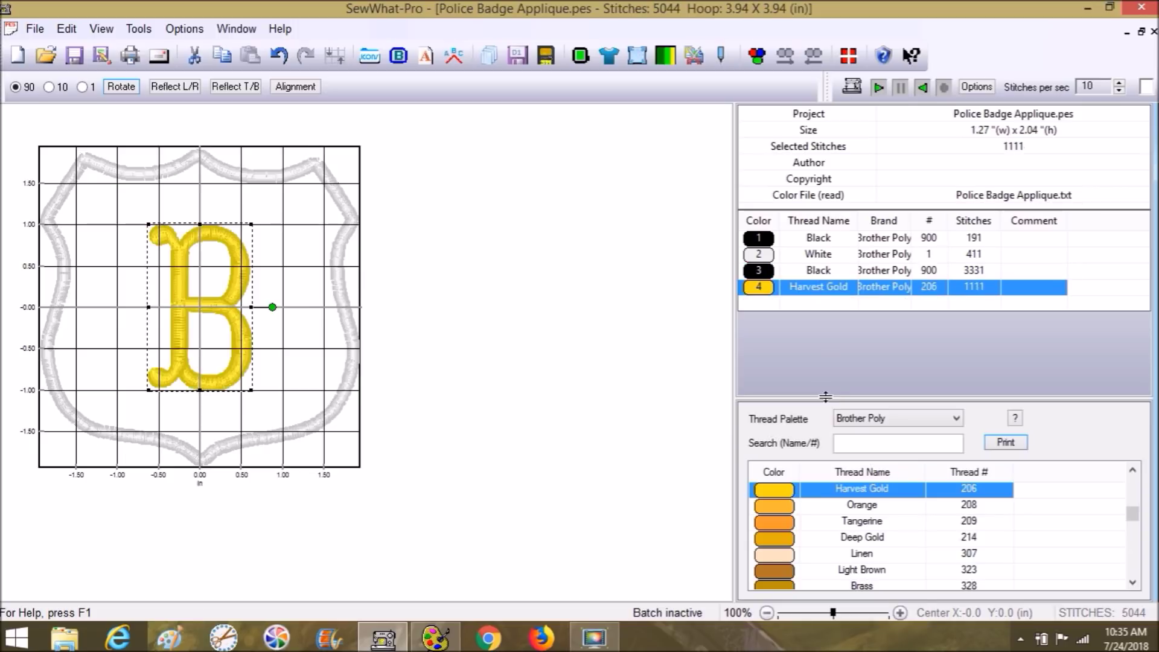
pyautogui.click(513, 356)
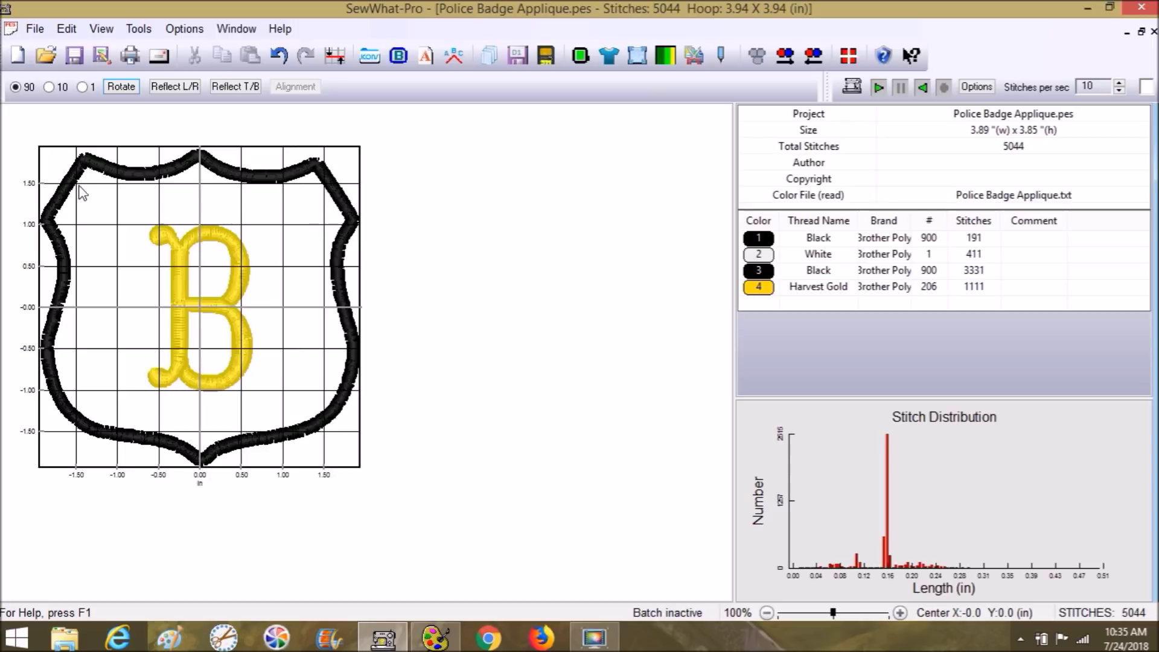
# Step: Save the combined pattern to the Desktop as a PES file, replacing "Applique" in the file name with the recipient's first name
pyautogui.click(34, 29)
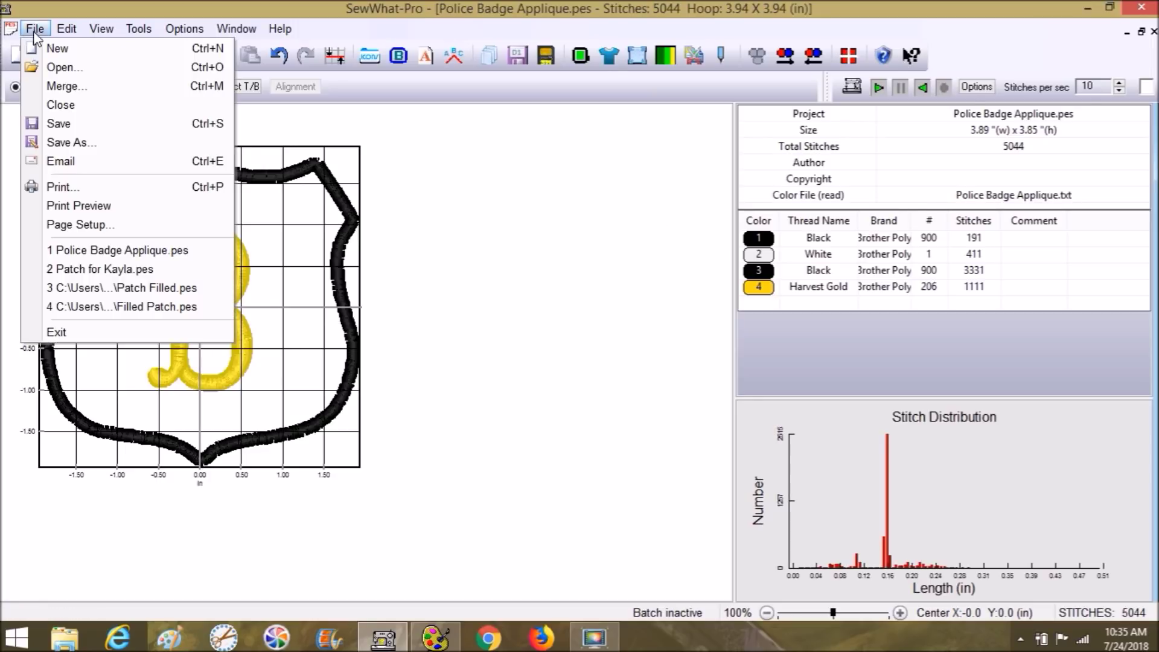
pyautogui.click(50, 141)
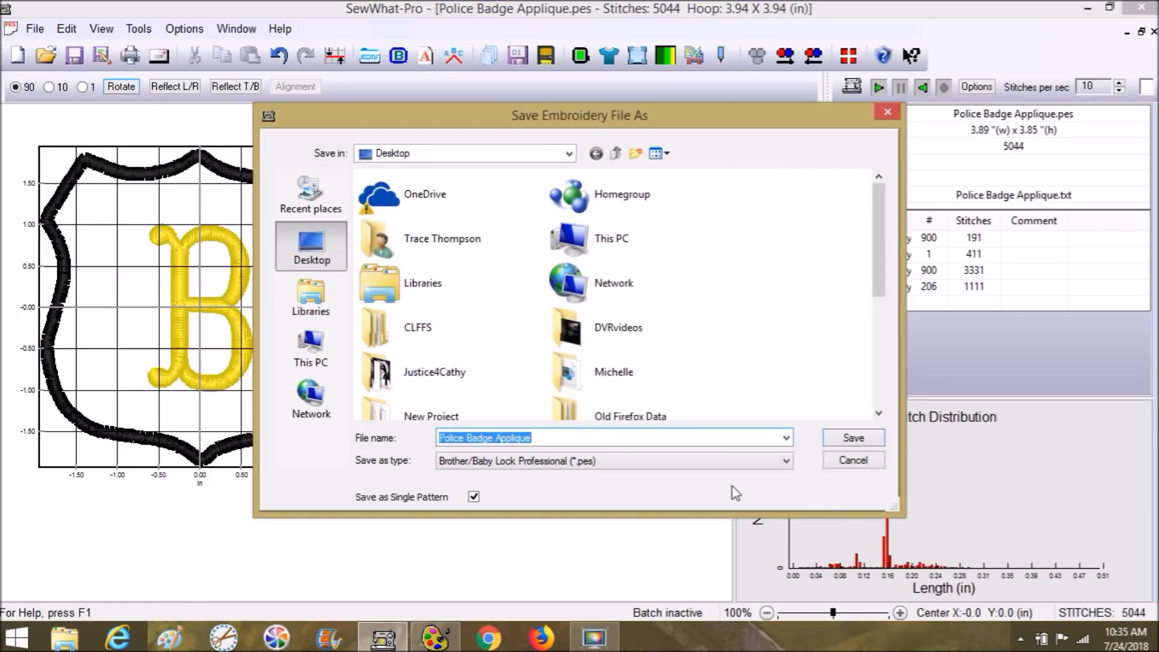
pyautogui.click(572, 439)
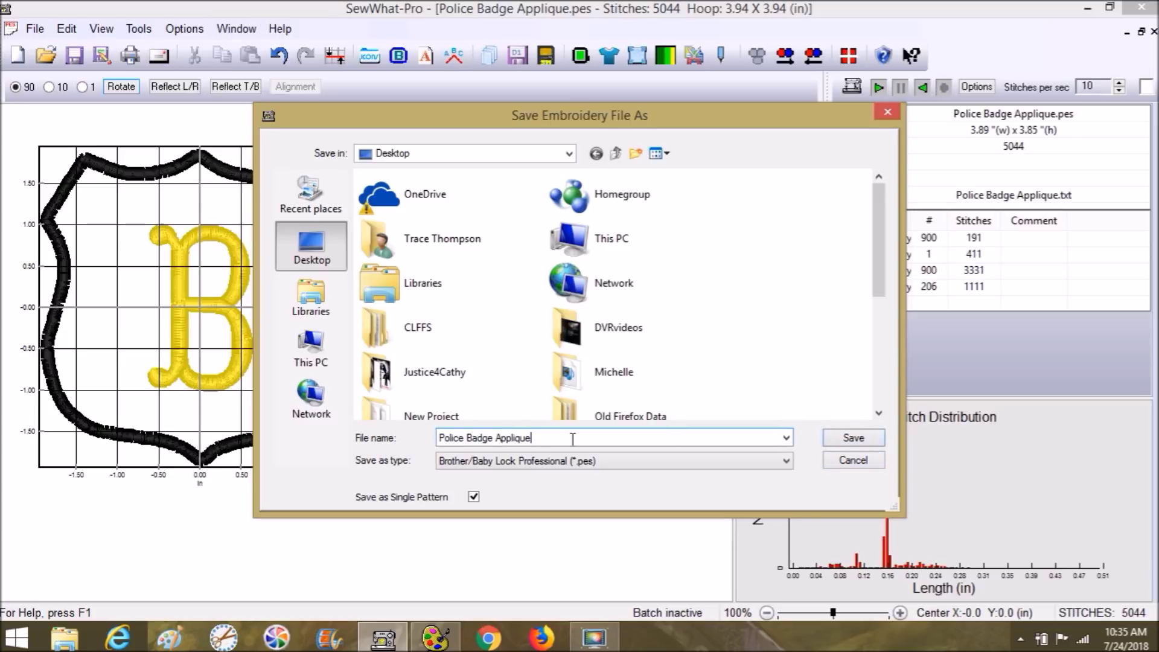
pyautogui.moveTo(568, 438); pyautogui.dragTo(502, 441)
pyautogui.write('Bryton')
pyautogui.click(854, 438)
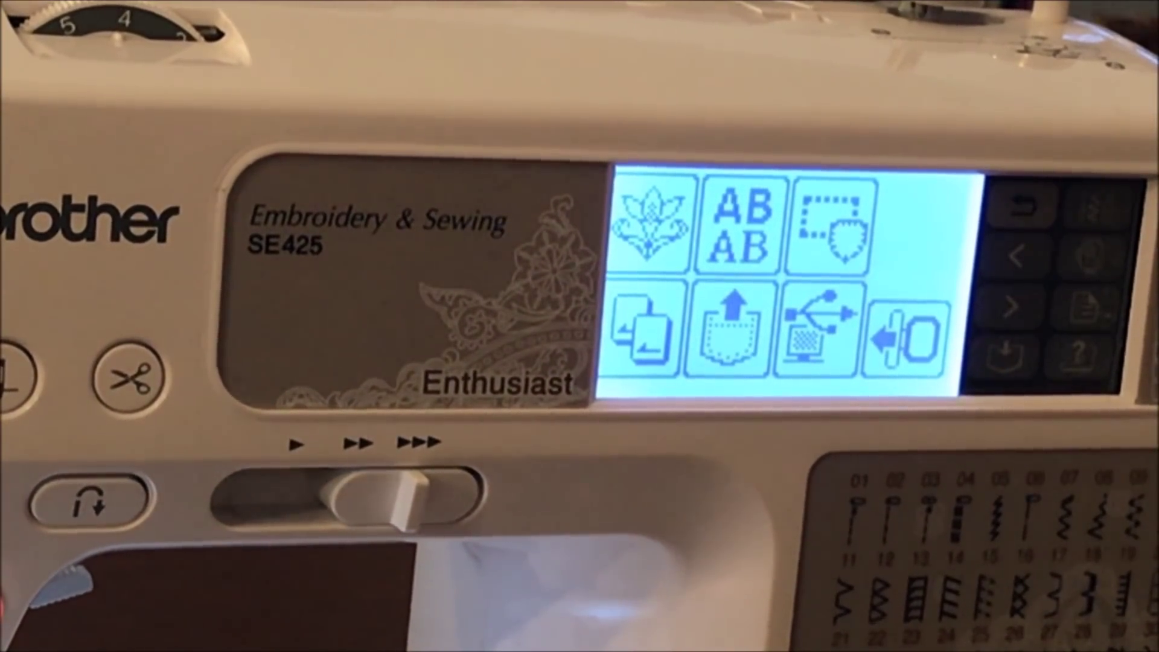
pyautogui.click(817, 335)
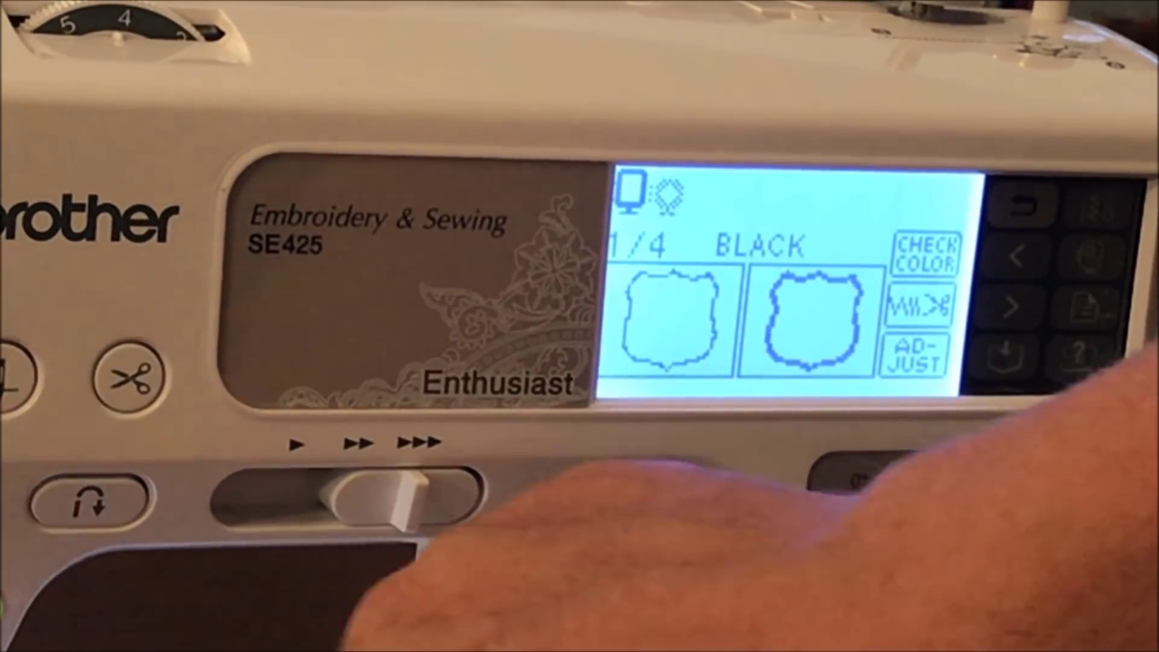
pyautogui.click(670, 320)
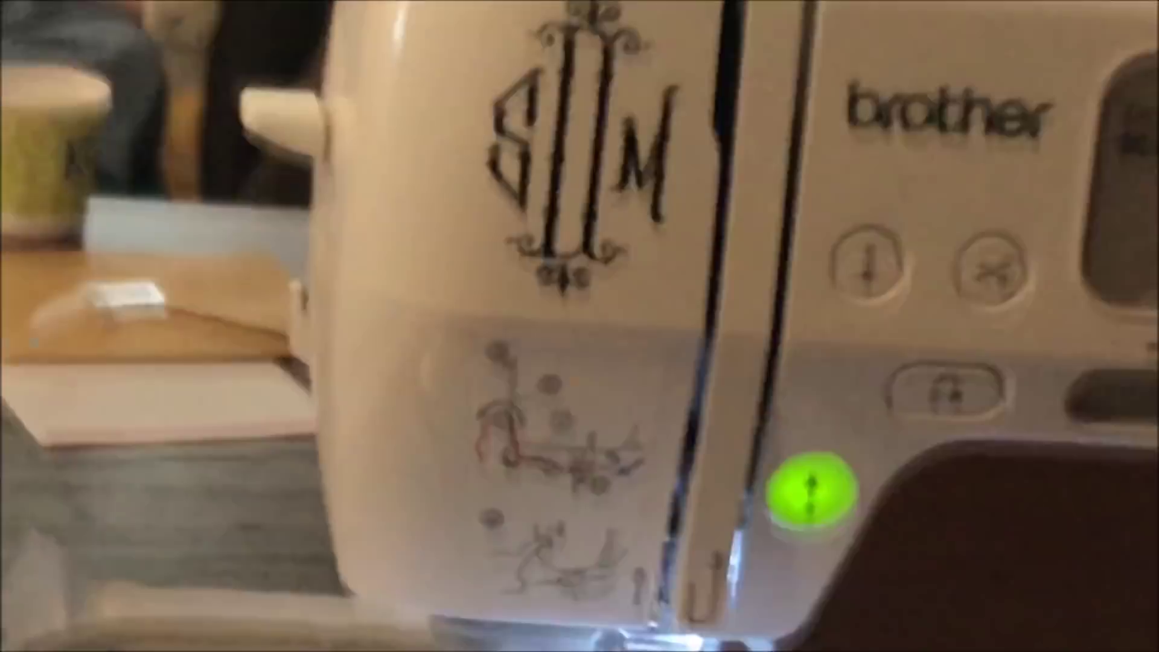